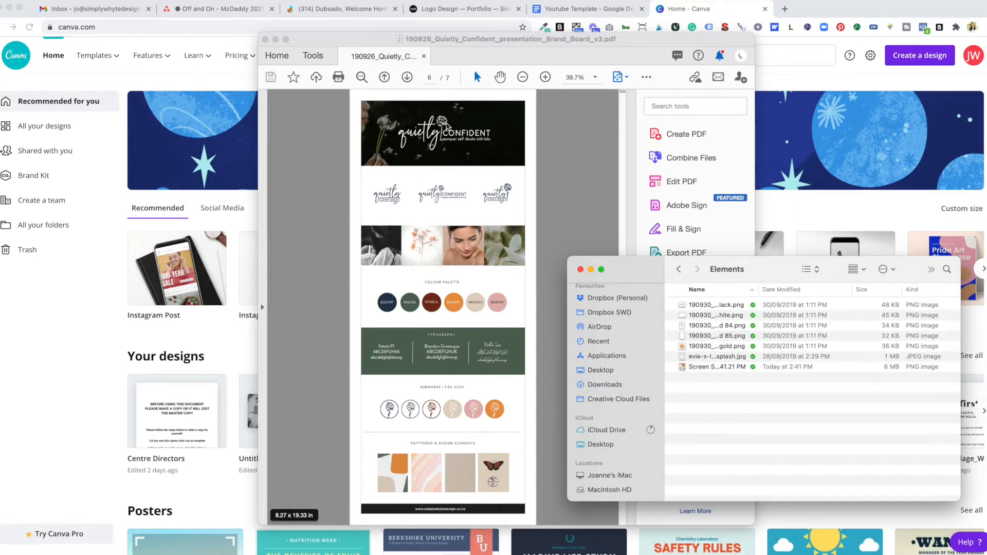
Move the brand board PDF window out of the way and create a new blank Instagram Post design.
click(447, 40)
drag(447, 40, 656, 53)
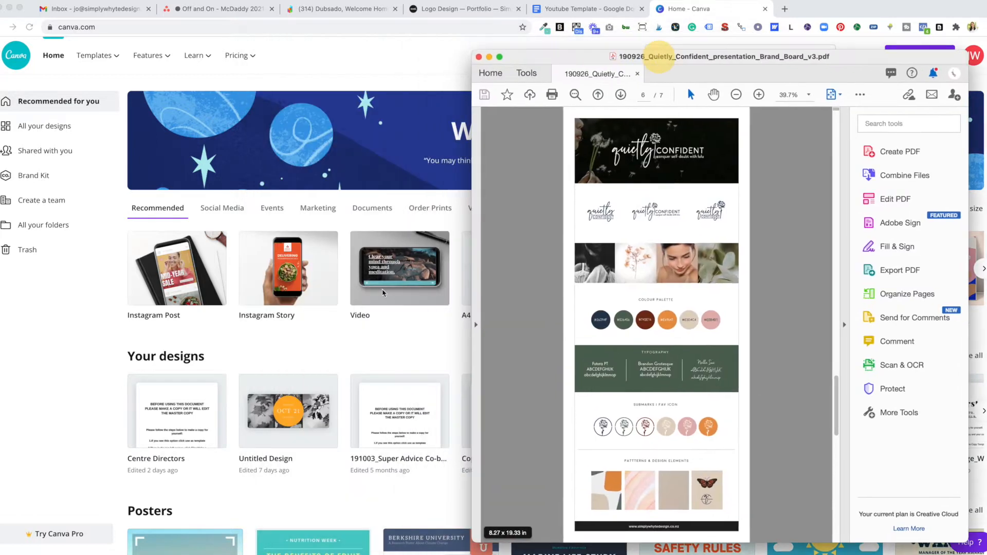
click(63, 385)
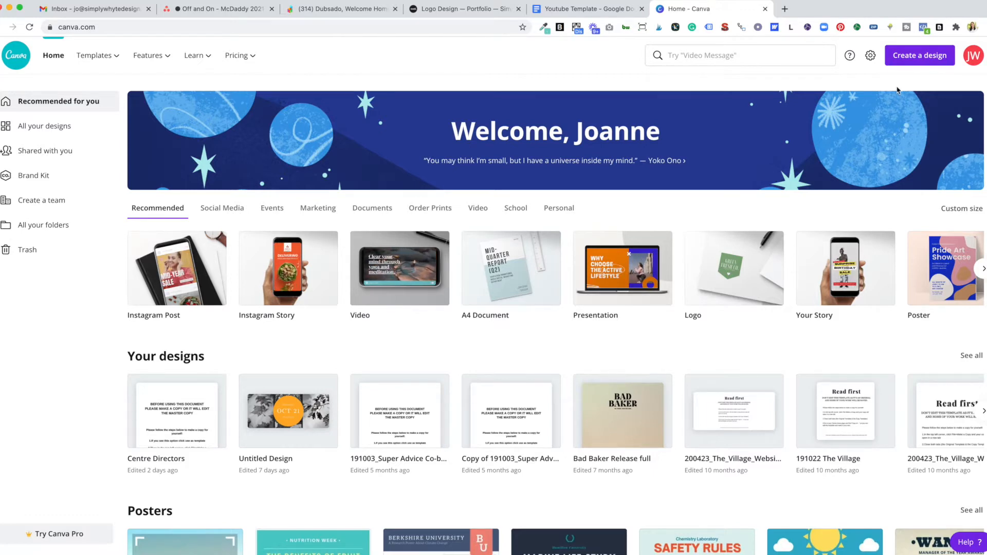
click(903, 60)
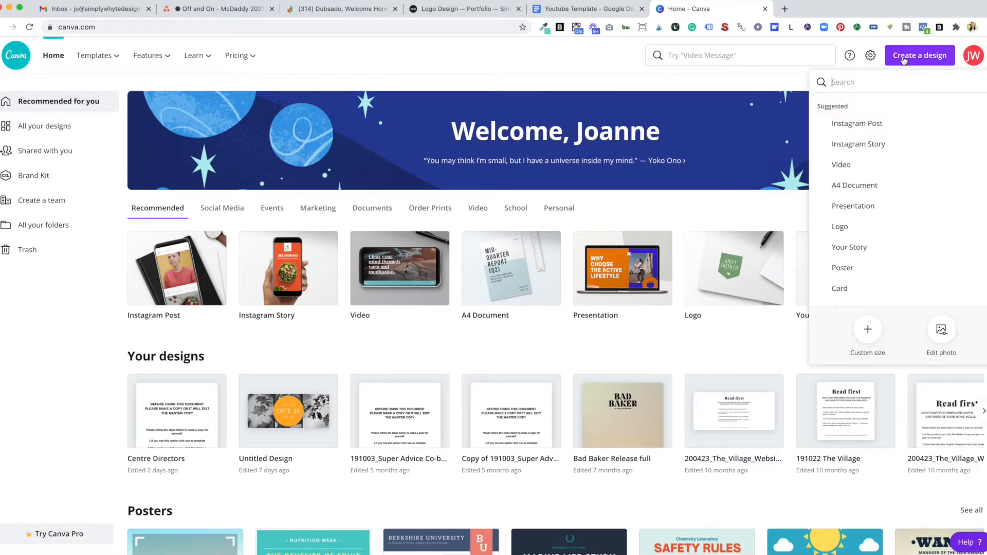
click(859, 123)
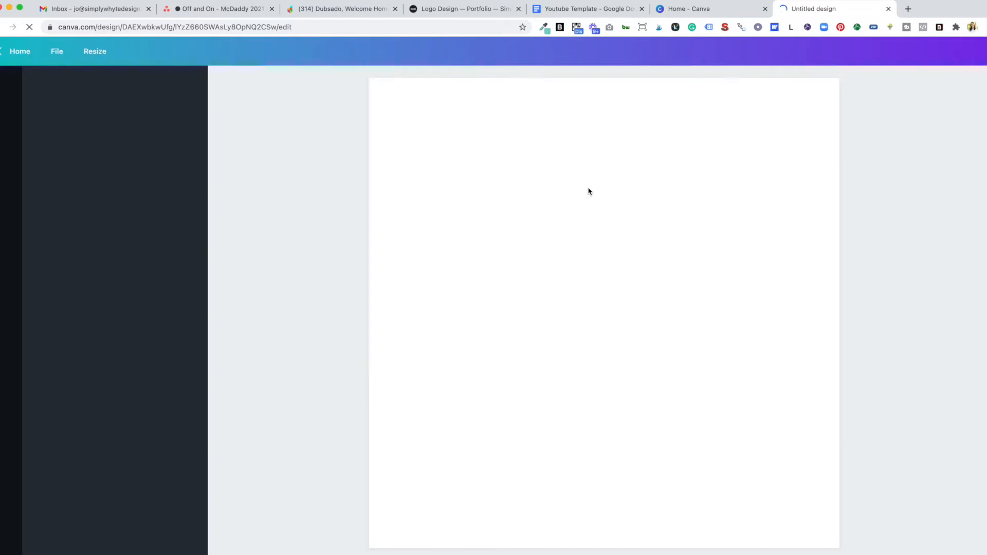
Upload all the image files from the Elements folder into the design's media library.
click(170, 553)
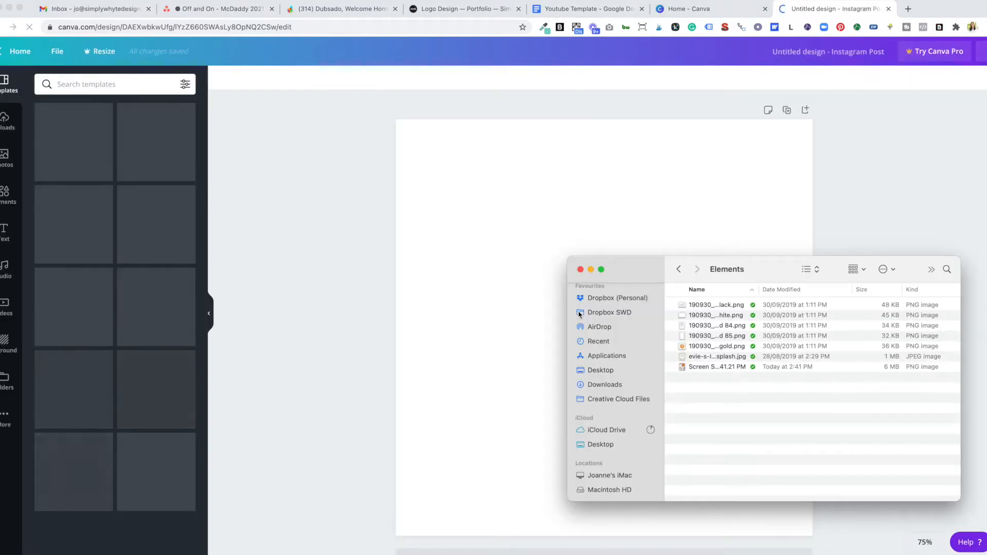
click(730, 366)
shift+click(709, 304)
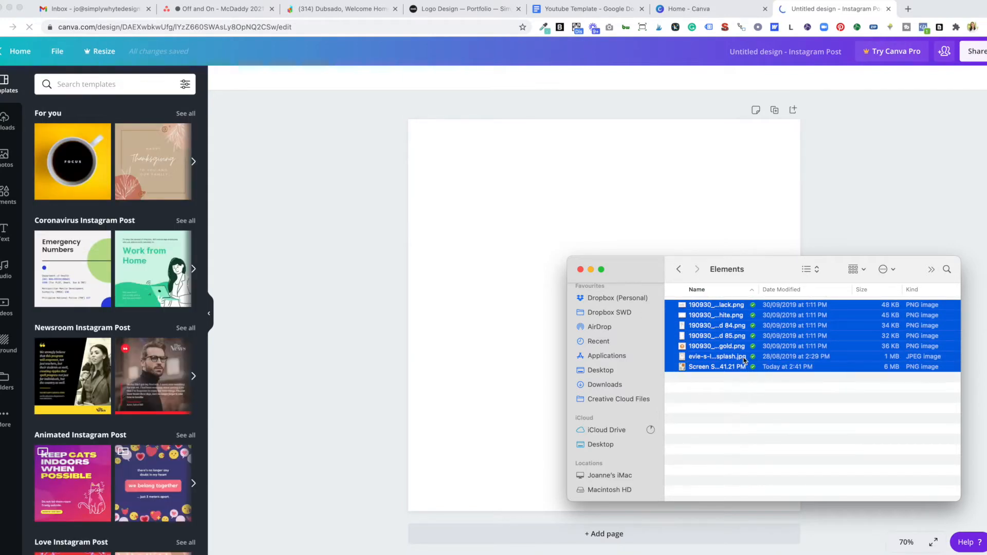
drag(743, 334, 98, 278)
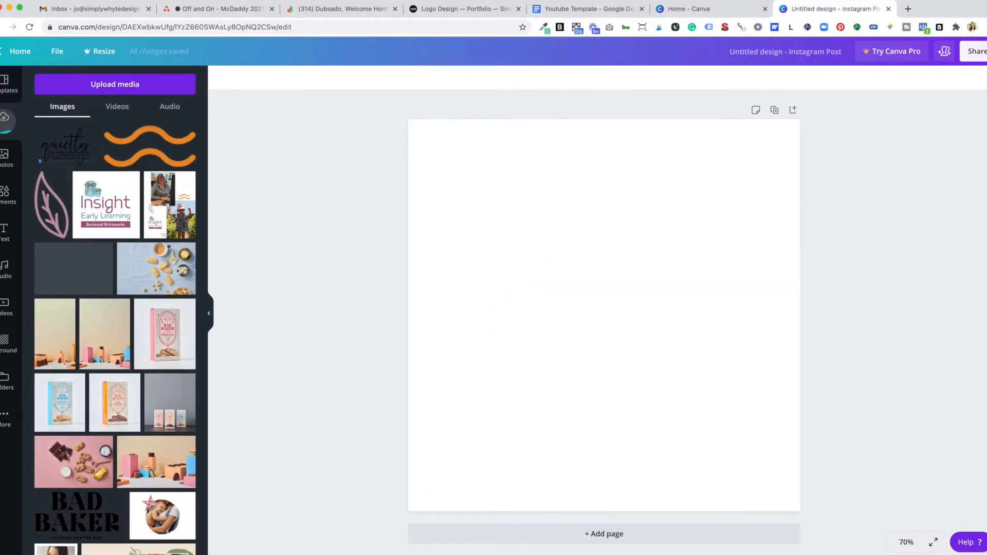
Switch to the brand board PDF in Acrobat and place its window narrowly beside the Canva page for reference.
key(super+Tab)
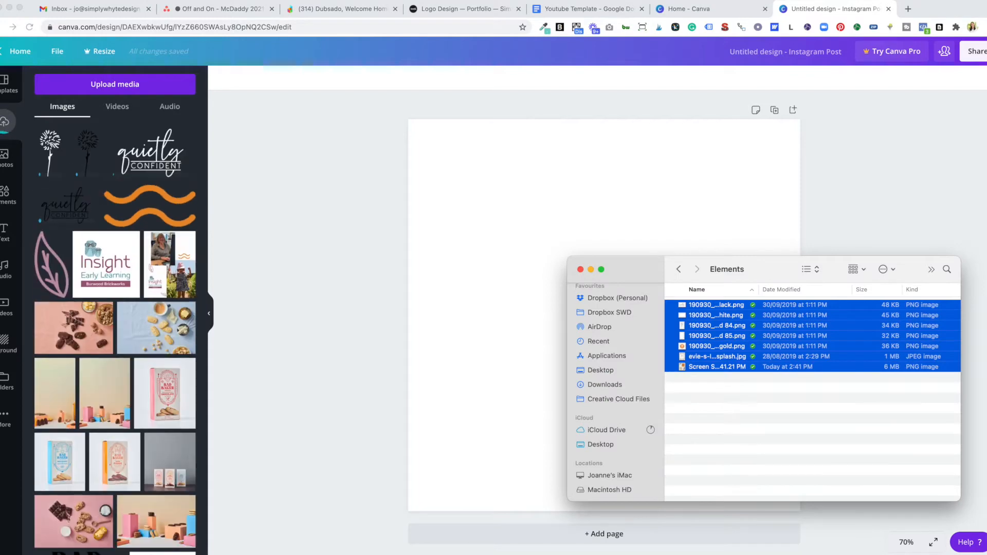
click(689, 262)
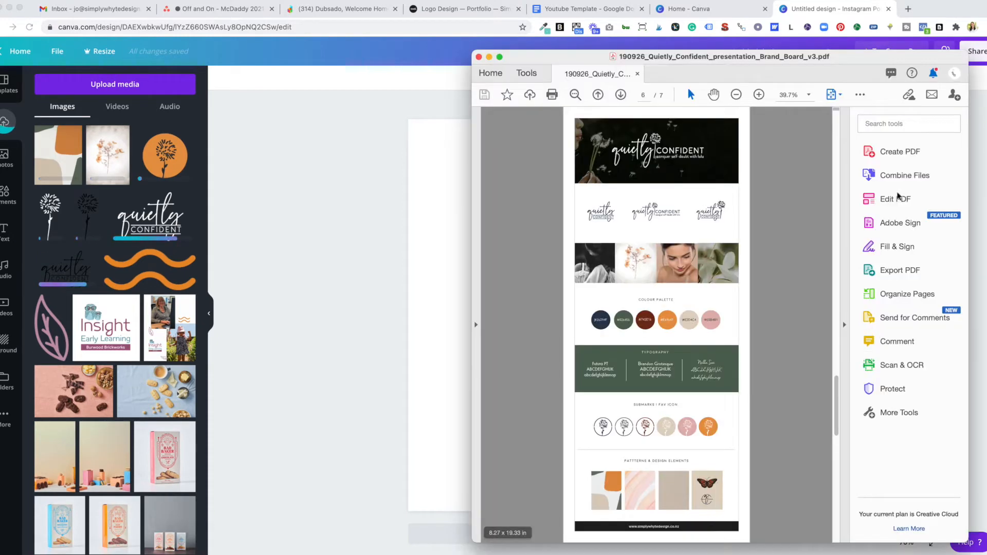
mouse_move(688, 69)
mouse_down()
mouse_move(688, 56)
mouse_move(961, 76)
mouse_move(700, 75)
mouse_up()
drag(903, 72, 986, 90)
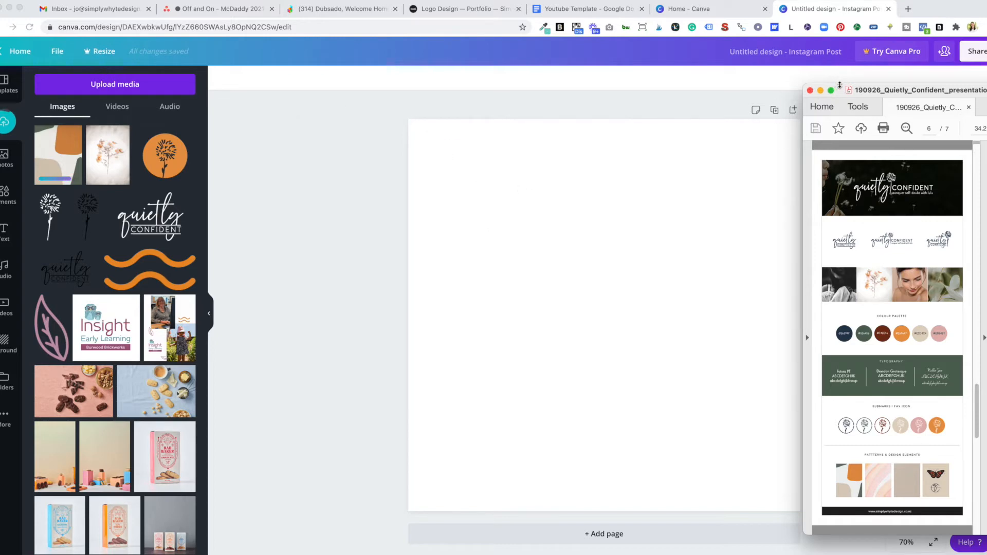
mouse_move(842, 85)
mouse_down()
mouse_move(863, 88)
mouse_move(844, 92)
mouse_up()
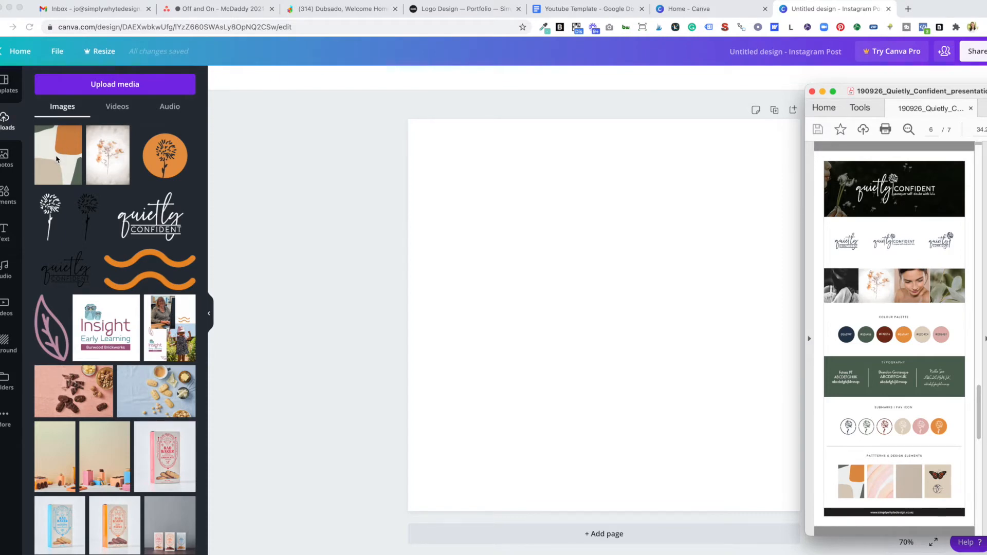
Cover the whole page with a square frame and fill it with the uploaded abstract pattern of orange, beige and green shapes.
click(5, 195)
click(5, 195)
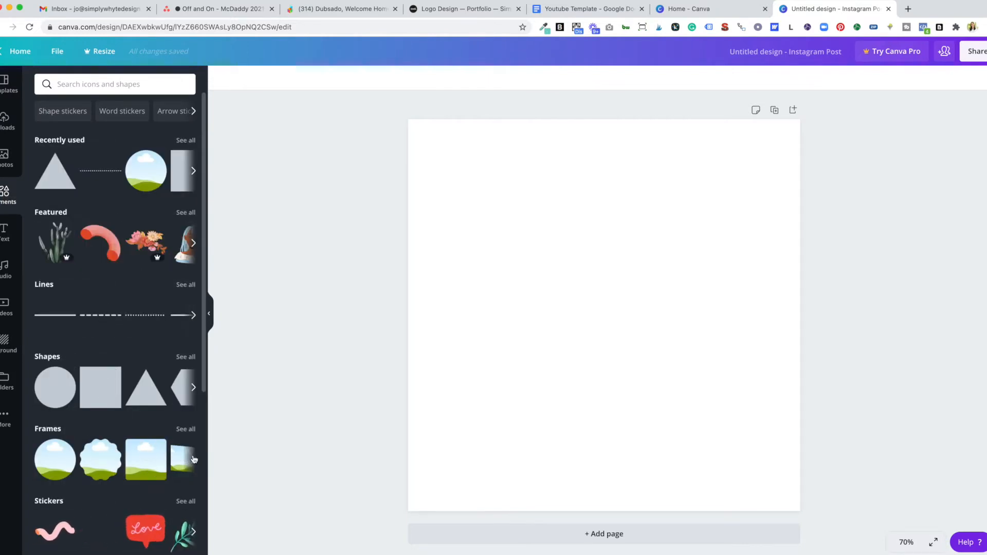
click(186, 431)
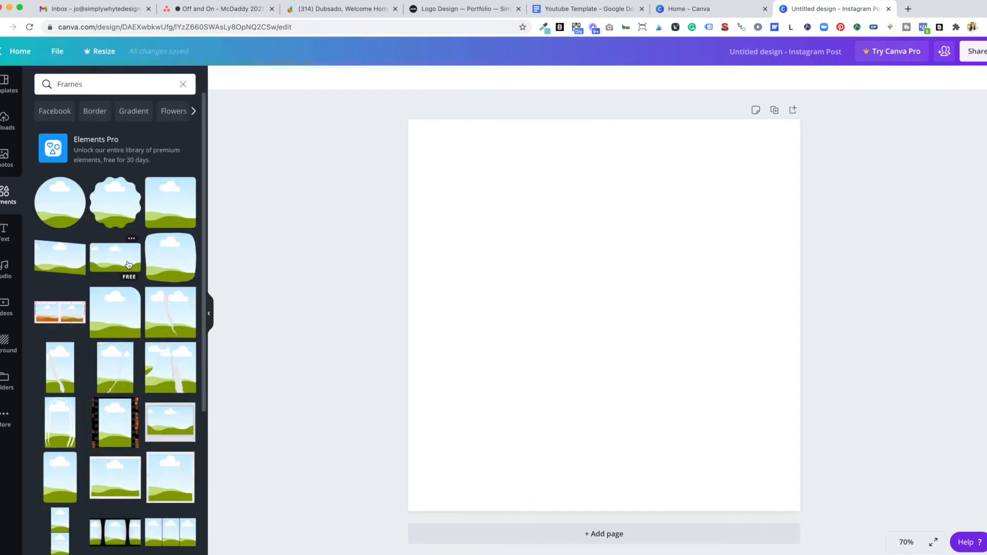
scroll(124, 262, down, 2)
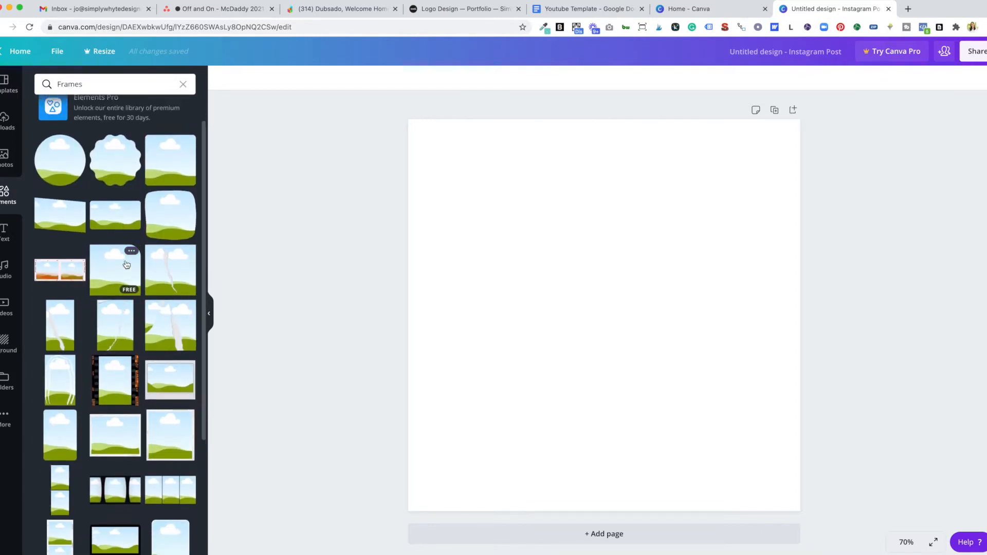
scroll(171, 200, up, 1)
drag(170, 200, 381, 121)
drag(720, 424, 811, 515)
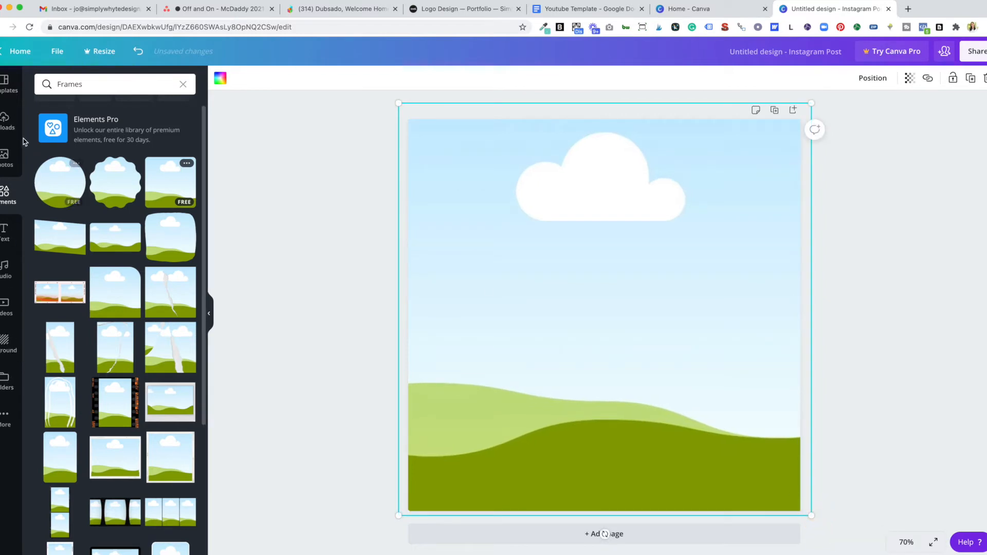
click(6, 121)
drag(59, 154, 582, 203)
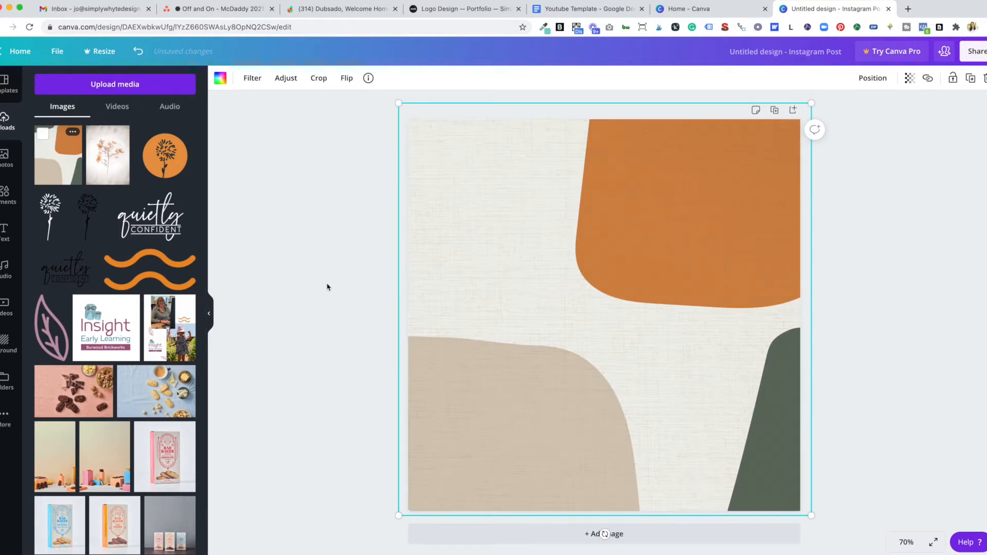
Add a square shape over the pattern, enlarge it and centre it so an even border of pattern remains.
click(8, 194)
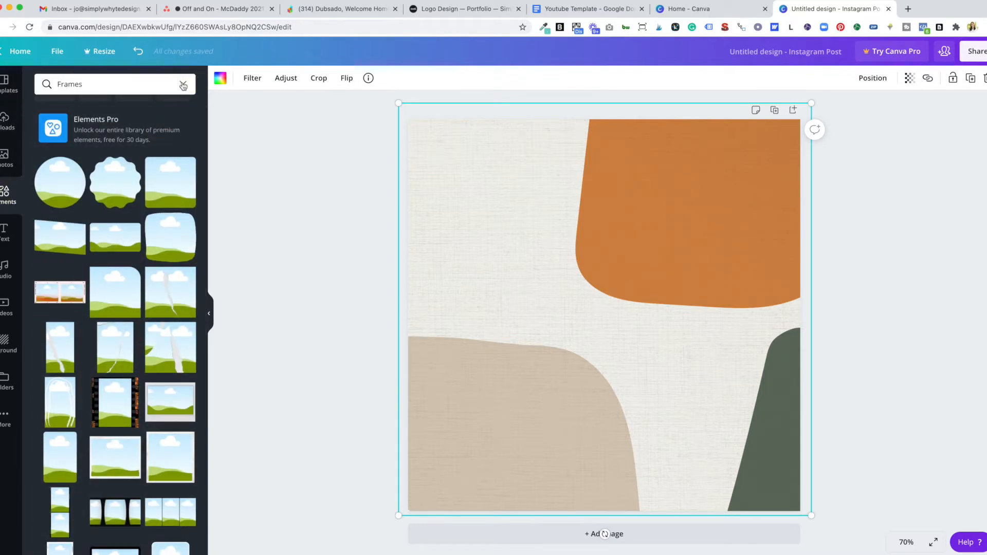
click(183, 84)
drag(100, 387, 509, 193)
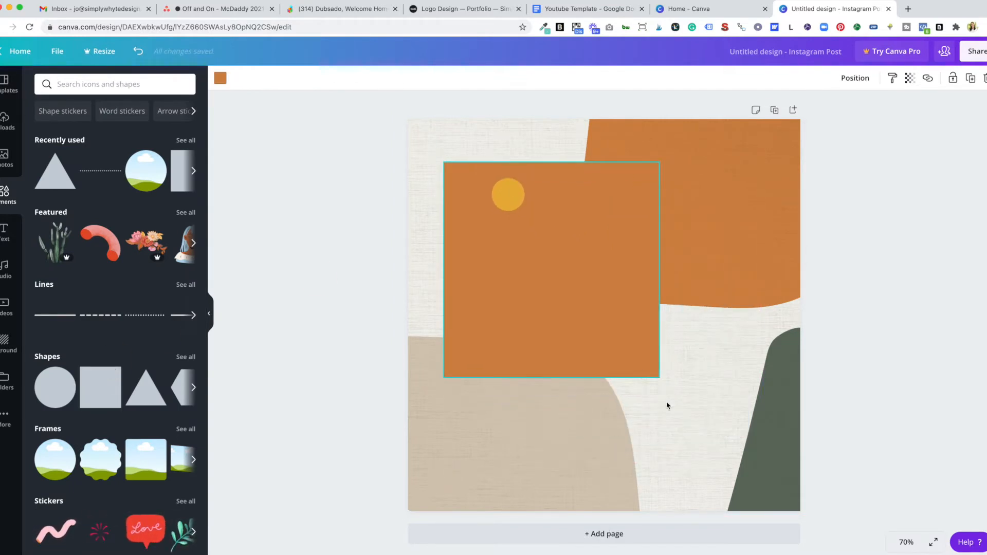
drag(661, 377, 765, 470)
drag(677, 396, 680, 394)
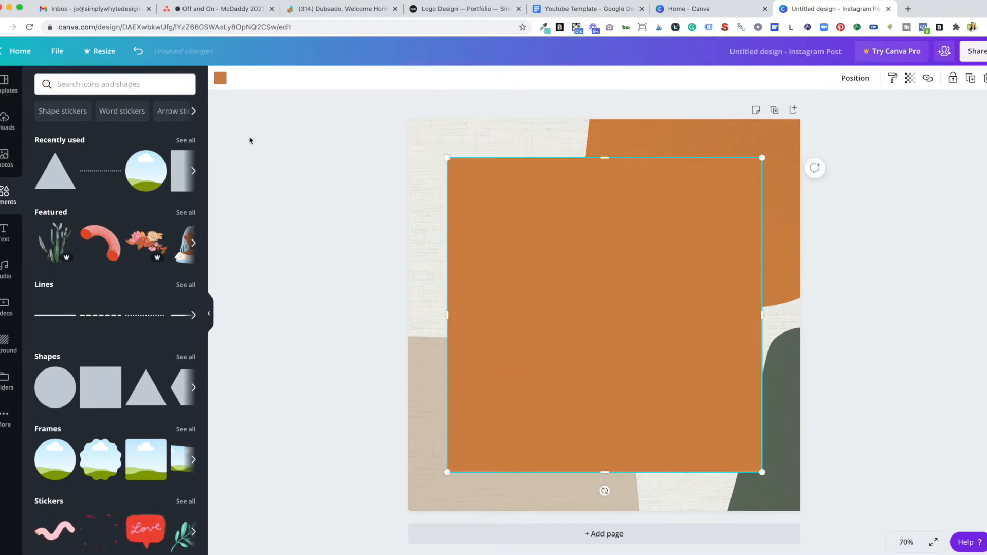
click(223, 81)
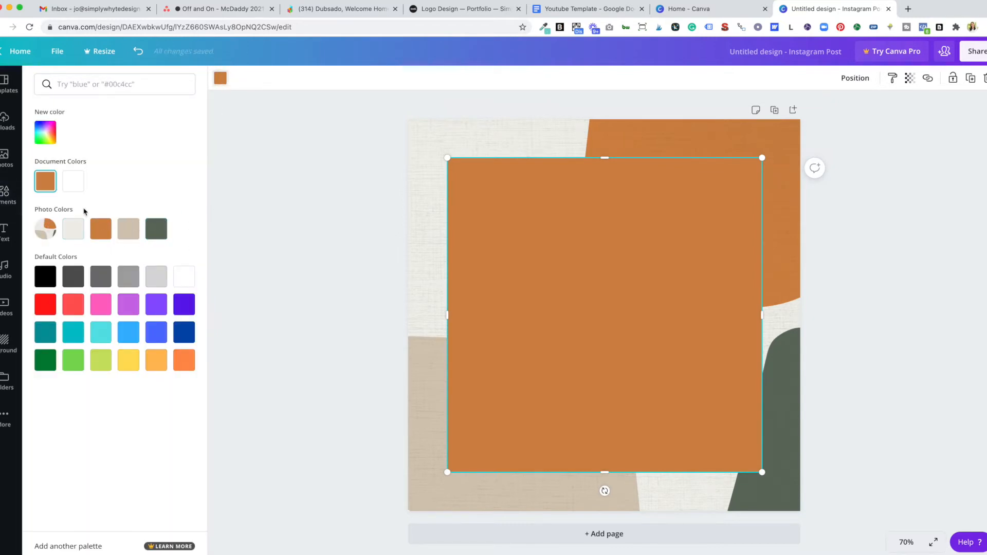
click(220, 79)
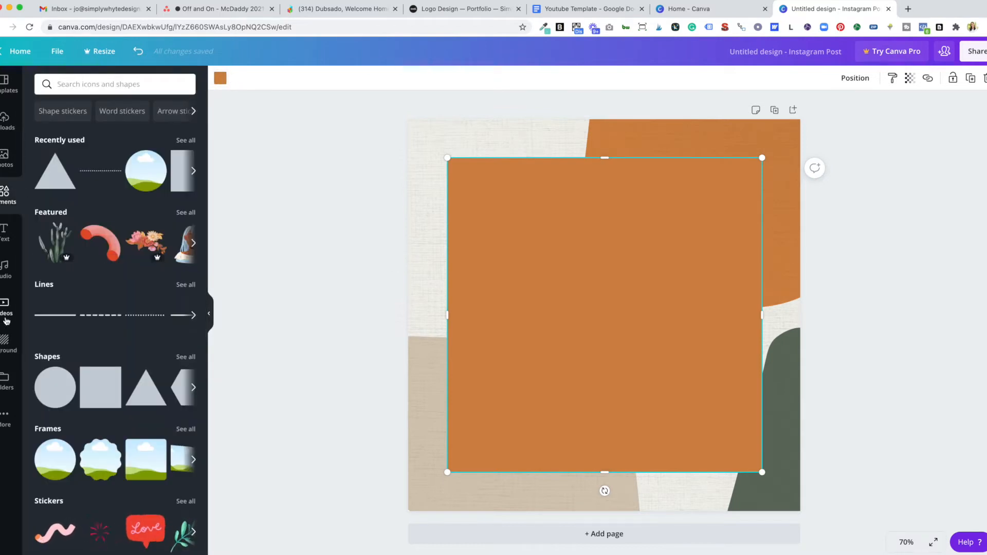
Place the uploaded white Quietly Confident logo in the centre of the square.
click(7, 122)
drag(150, 216, 545, 274)
drag(650, 324, 627, 312)
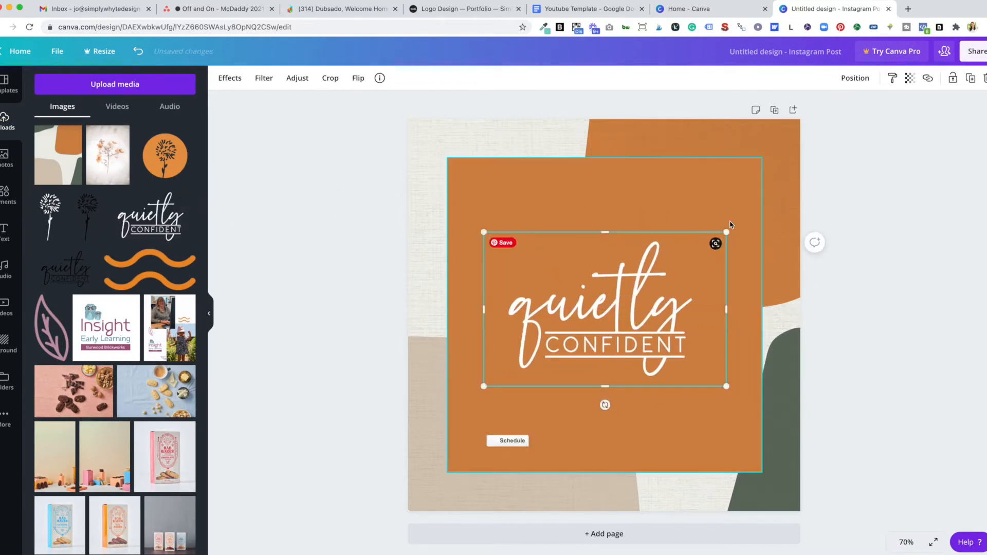
Try off-white and light grey fills on the square, and settle on the dark green from the photo colours.
click(705, 194)
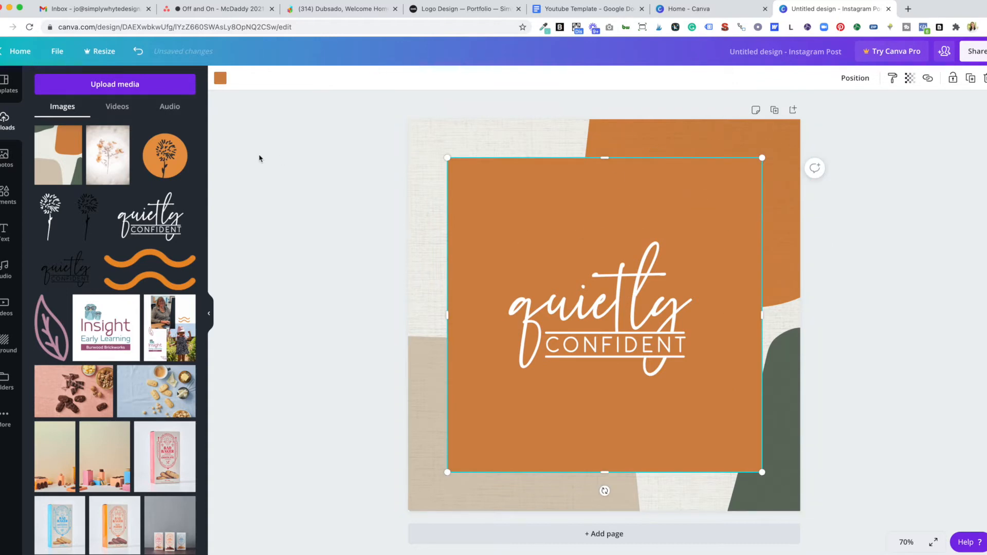
click(220, 78)
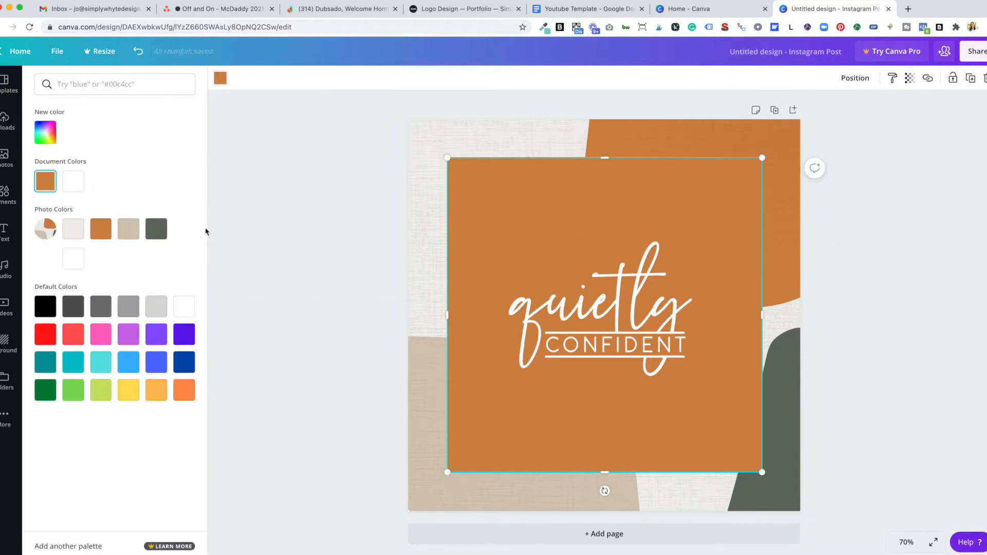
click(83, 233)
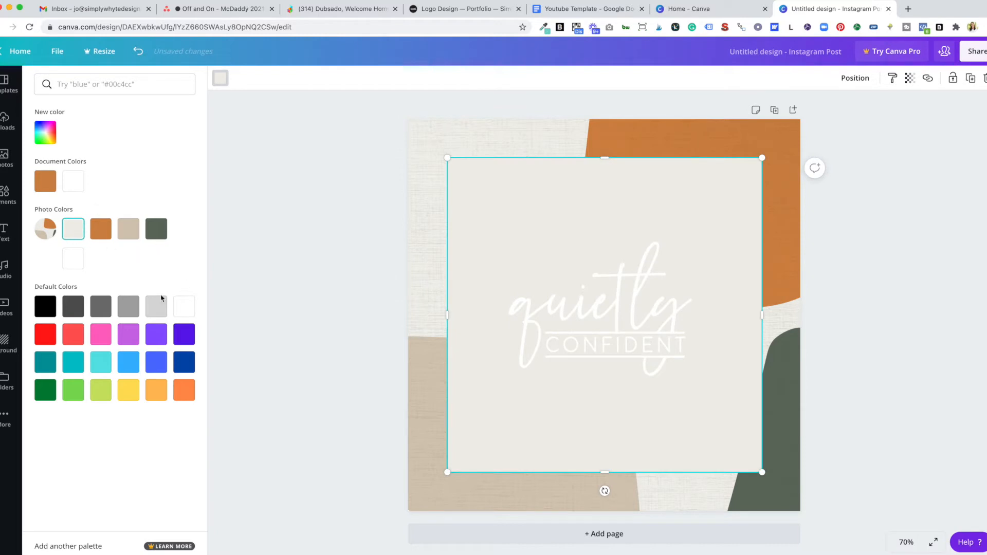
click(152, 311)
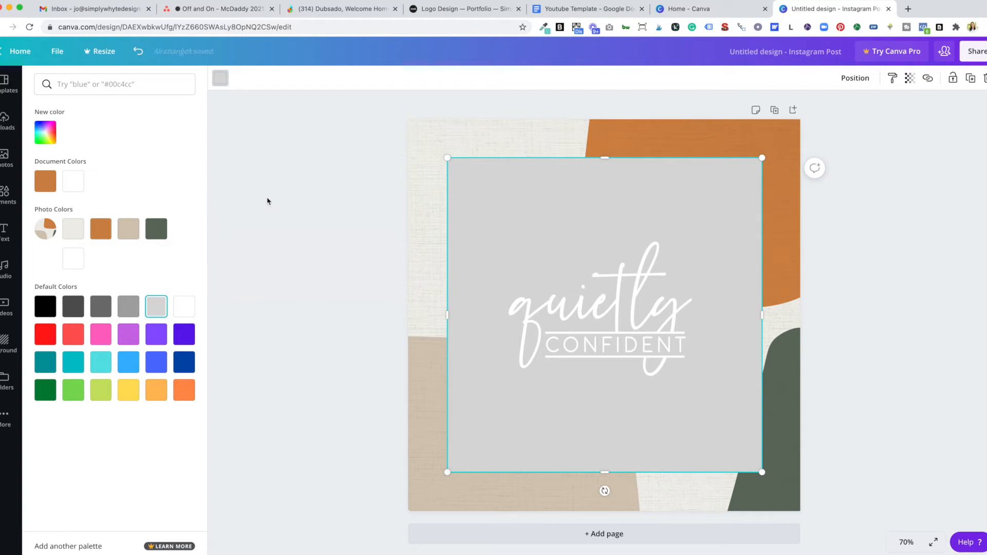
click(161, 236)
click(301, 211)
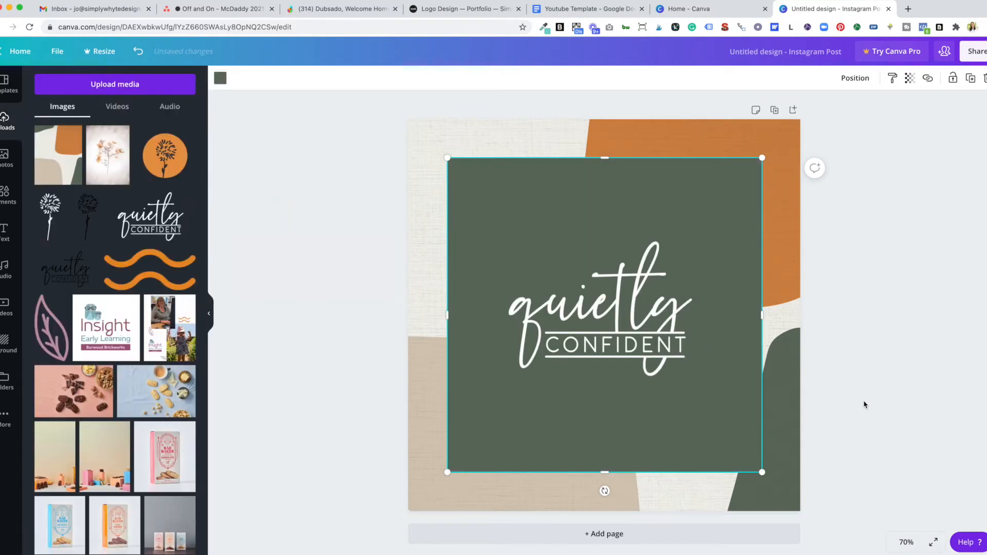
Shrink the square slightly and enlarge the pattern frame beyond the page edges.
drag(762, 473, 735, 445)
click(790, 483)
drag(812, 516, 883, 554)
drag(782, 397, 773, 390)
drag(771, 459, 774, 462)
Recentre the square and the logo on the page.
click(693, 192)
drag(692, 193, 692, 211)
click(665, 319)
drag(665, 320, 664, 326)
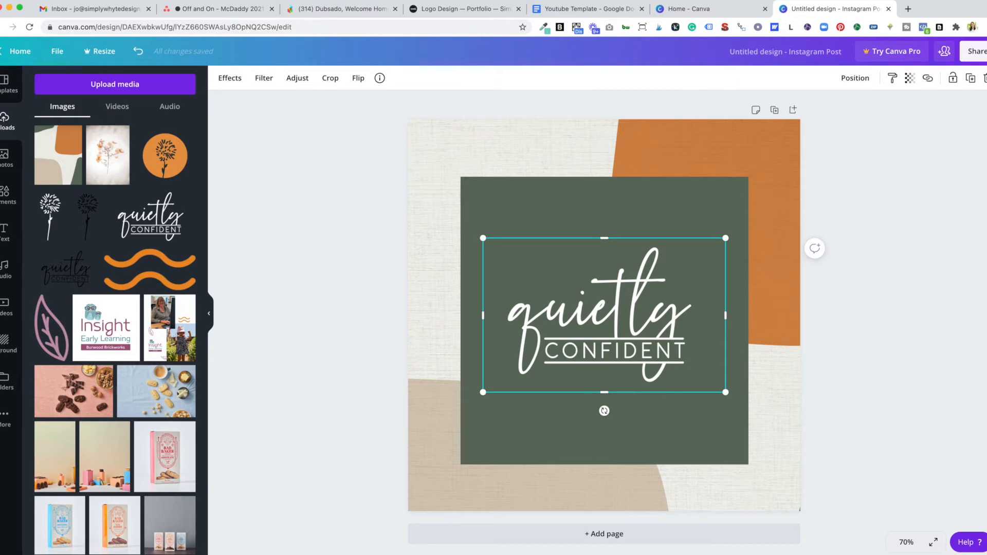
Copy the navy hex code from the brand board's colour palette and recolour the square with #26394f.
key(super+Tab)
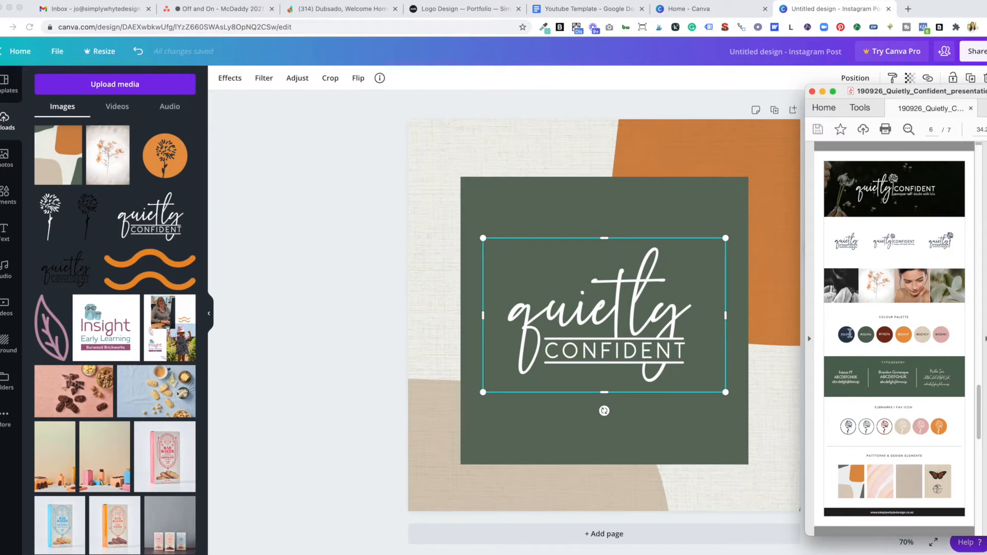
drag(853, 335, 839, 334)
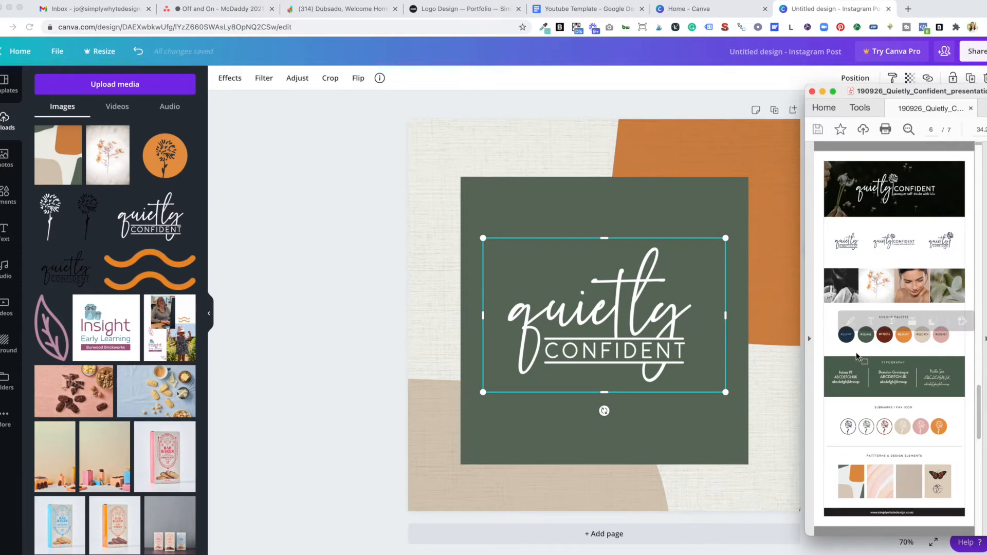
click(541, 194)
click(579, 200)
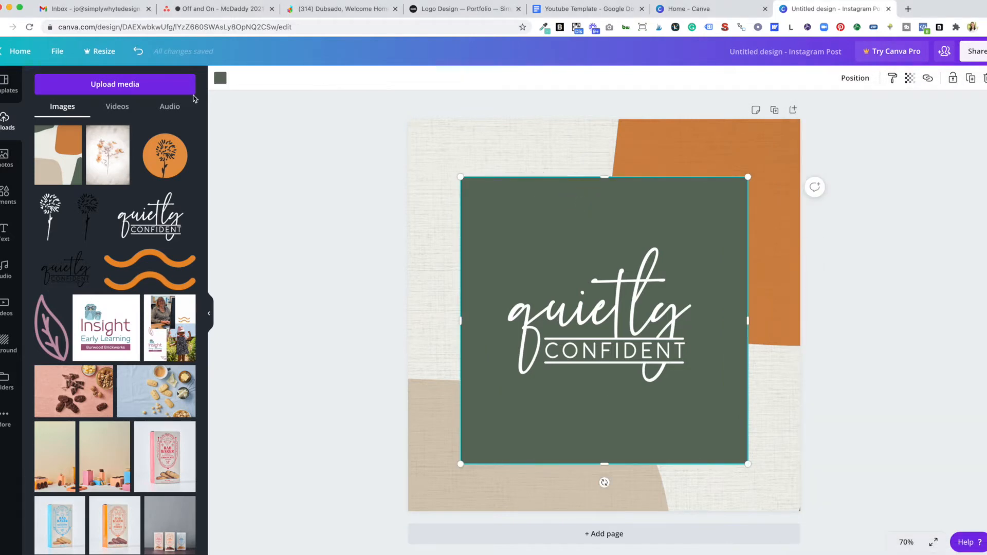
click(220, 78)
click(106, 83)
text(#26394f)
click(46, 132)
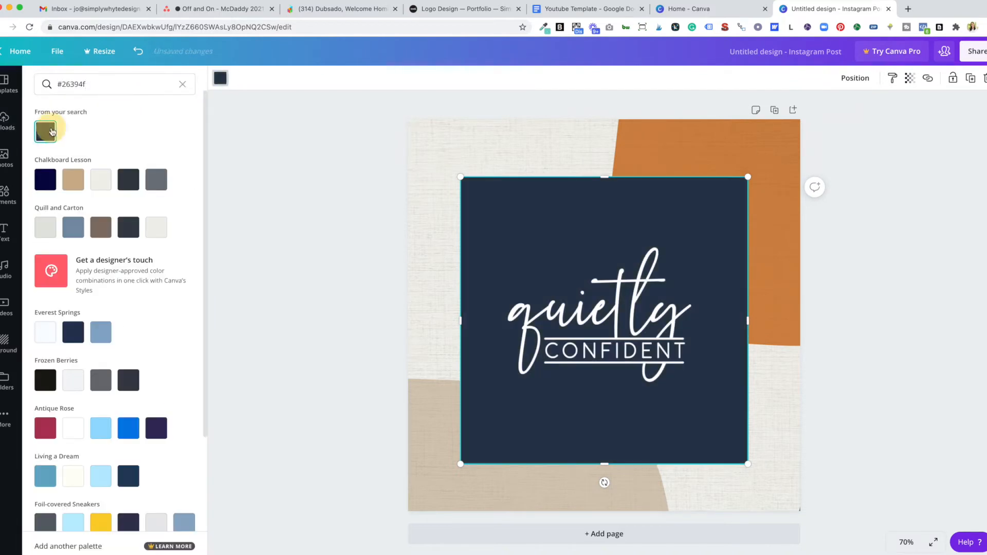
click(348, 208)
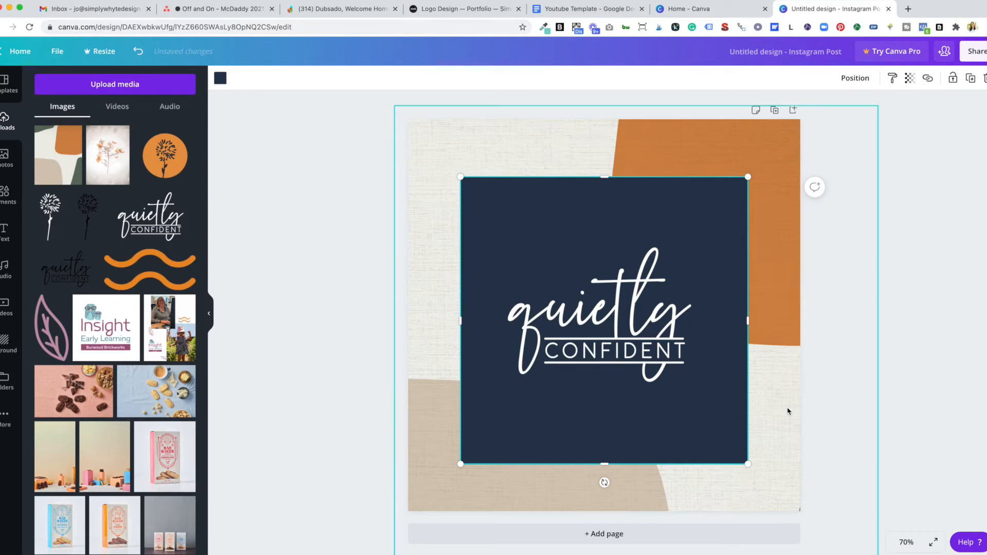
Scale down and reposition the pattern frame so it just covers the page with its green shape in view.
click(484, 126)
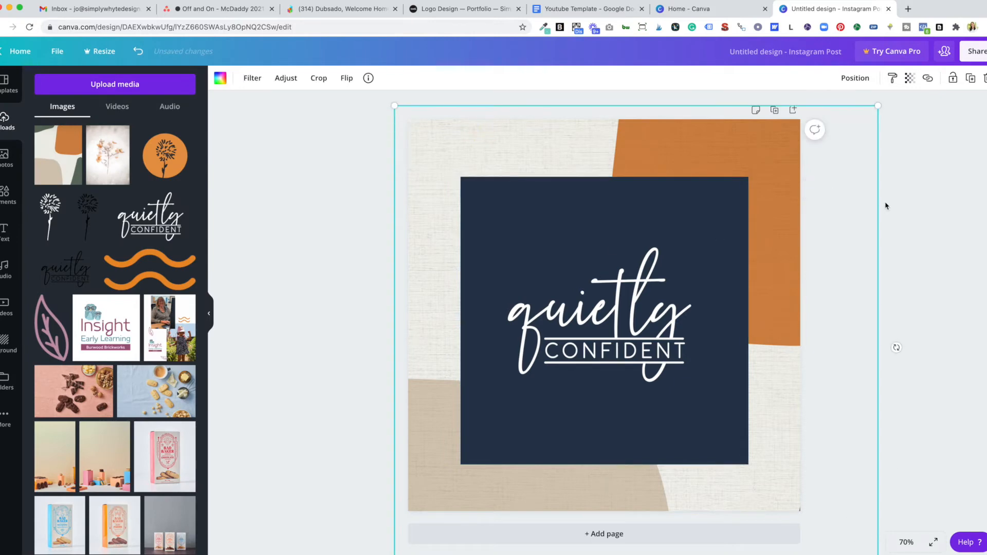
drag(868, 111, 804, 203)
drag(782, 324, 791, 238)
drag(791, 247, 789, 256)
drag(402, 123, 383, 102)
drag(800, 103, 816, 96)
drag(789, 227, 793, 235)
click(873, 277)
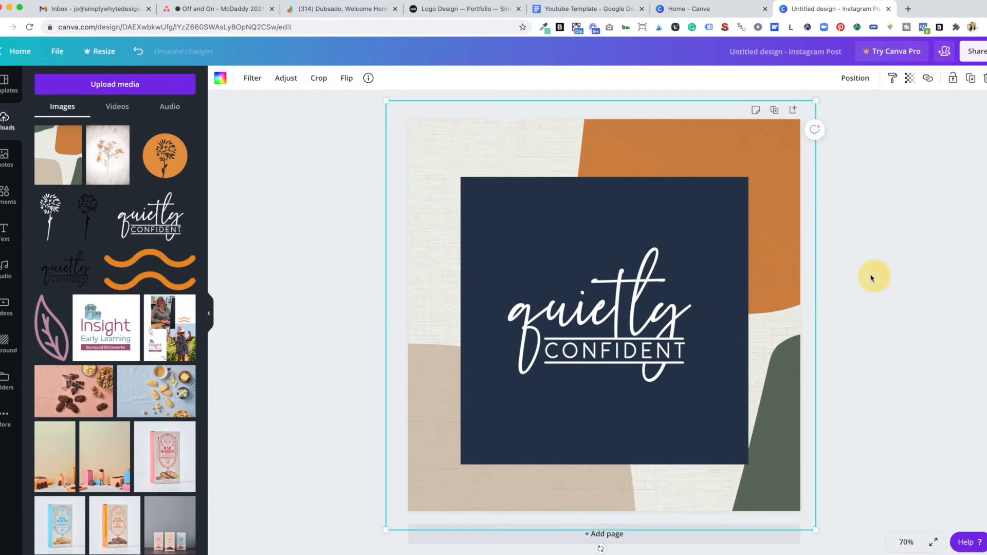
click(985, 234)
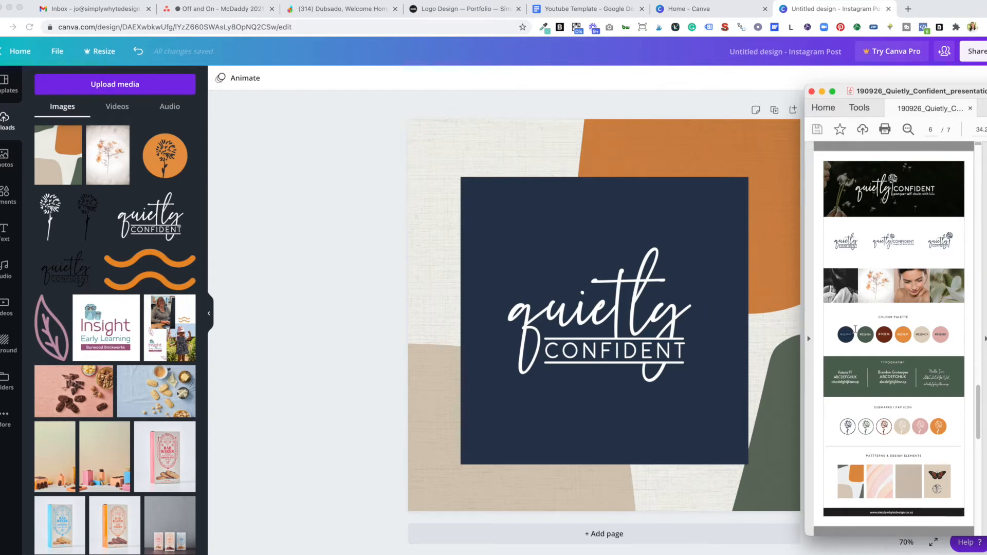
click(629, 538)
click(622, 537)
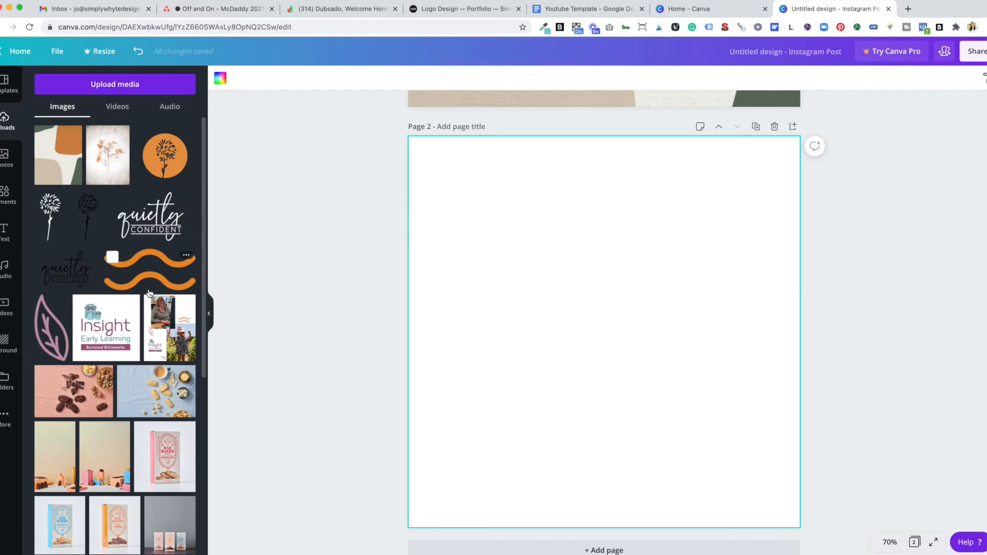
click(774, 127)
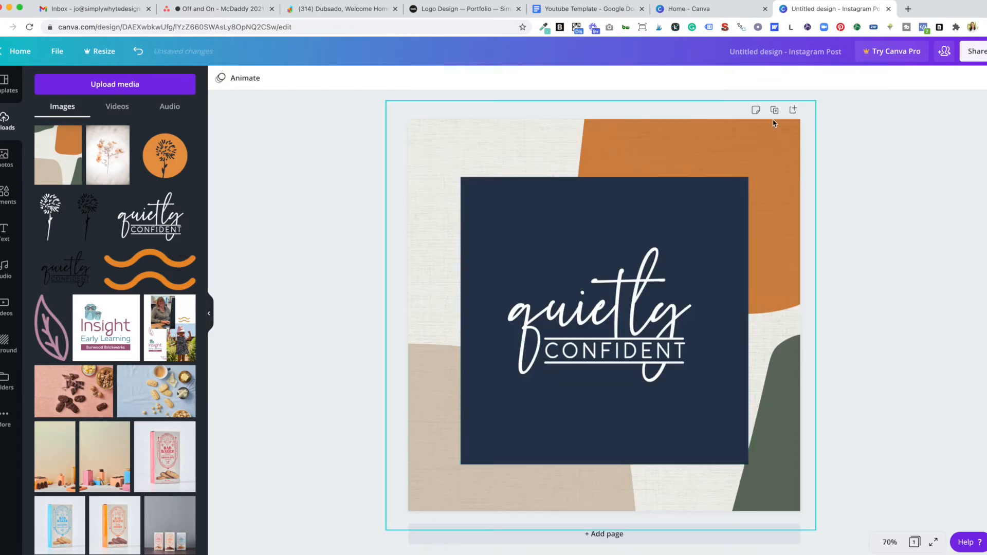
Duplicate the first page and replace the pattern background on the copy with the uploaded dried-flower photo.
click(774, 111)
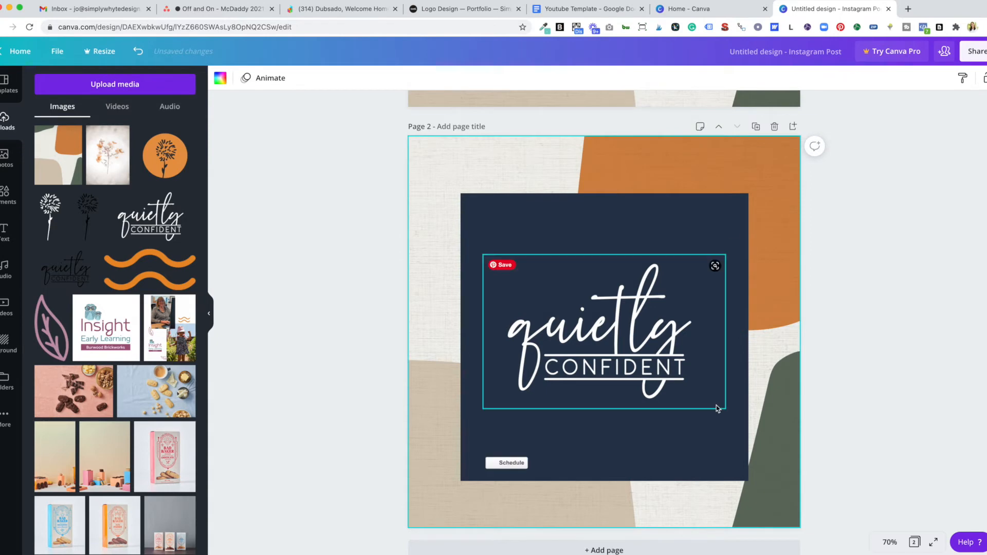
click(771, 223)
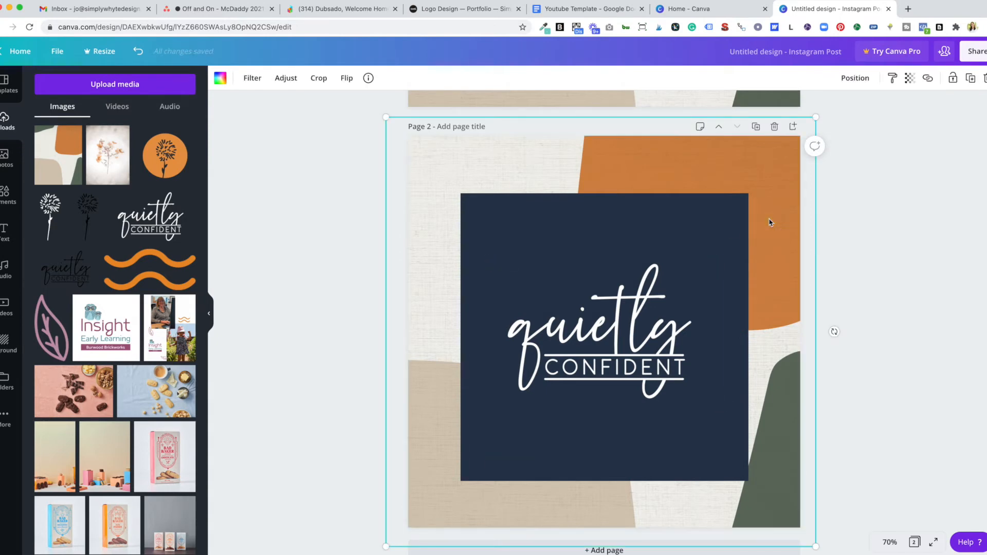
key(Delete)
drag(117, 161, 432, 184)
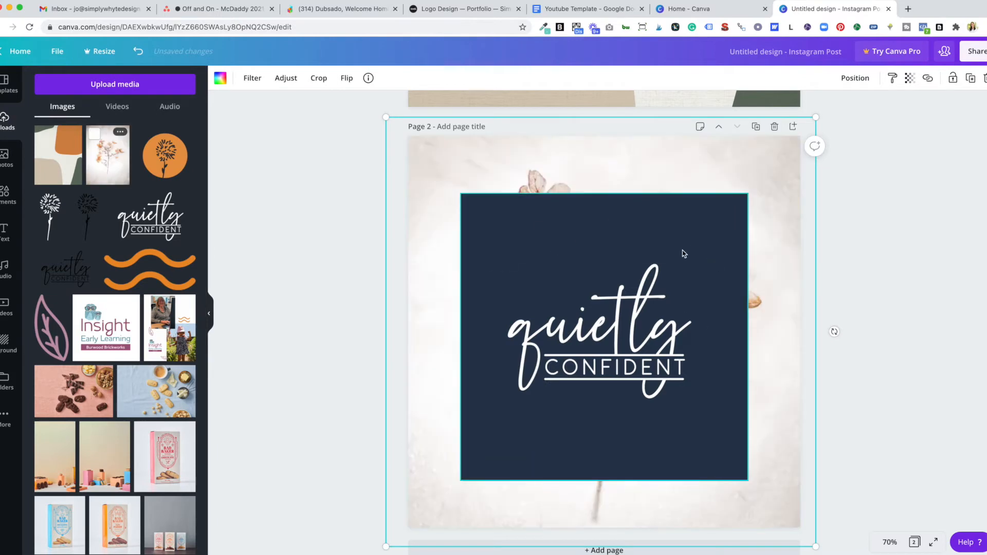
Delete the logo on page 2 and shorten the navy square into a rectangle placed slightly higher.
click(648, 222)
drag(610, 207, 606, 259)
click(666, 370)
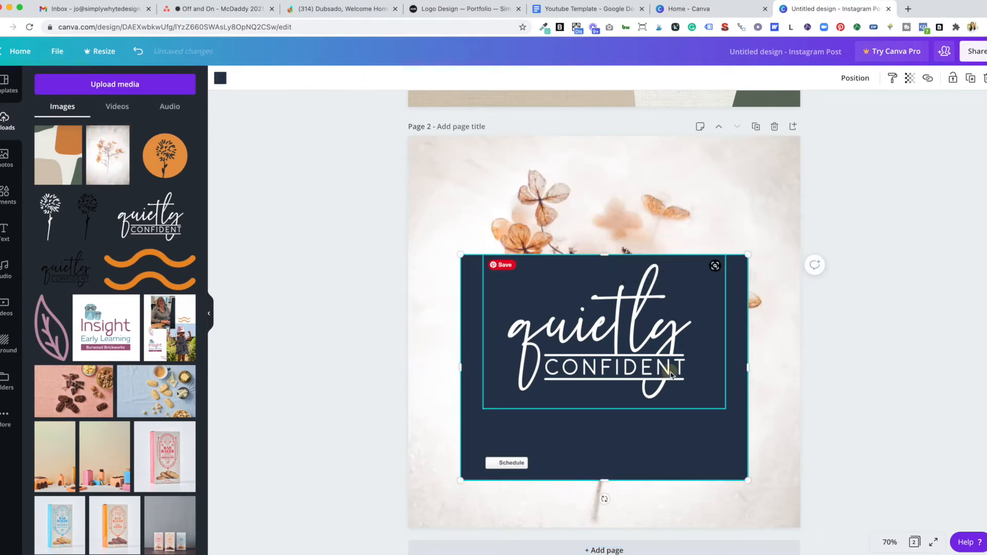
key(Delete)
drag(654, 348, 637, 338)
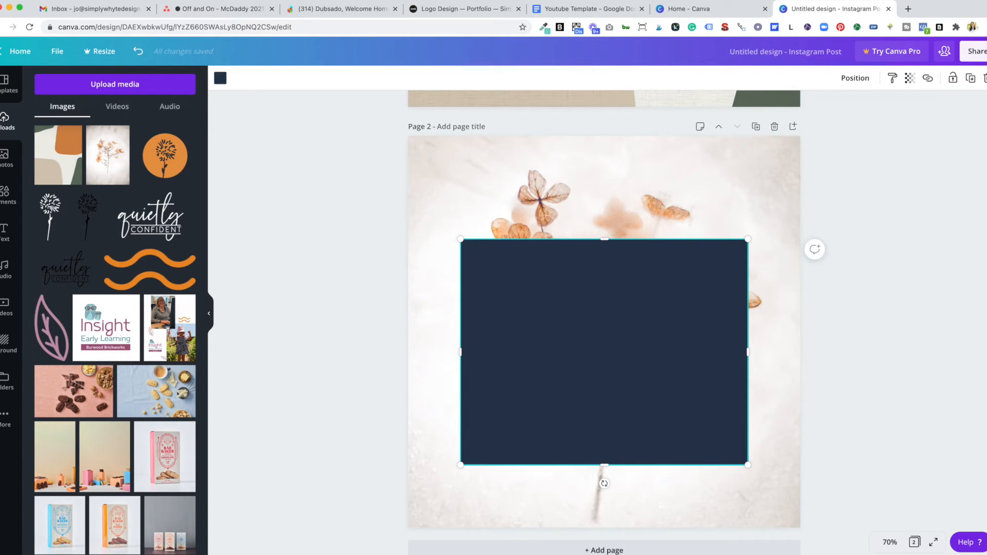
Copy the pink hex code from the brand board's palette, recolour the rectangle with #e0b4b1 and set its transparency to 63.
click(771, 554)
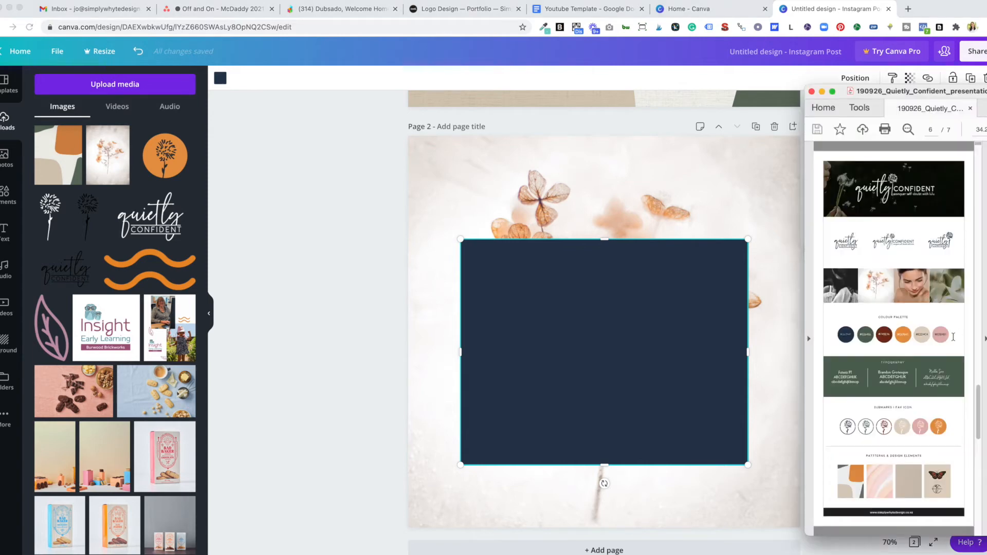
drag(947, 334, 932, 335)
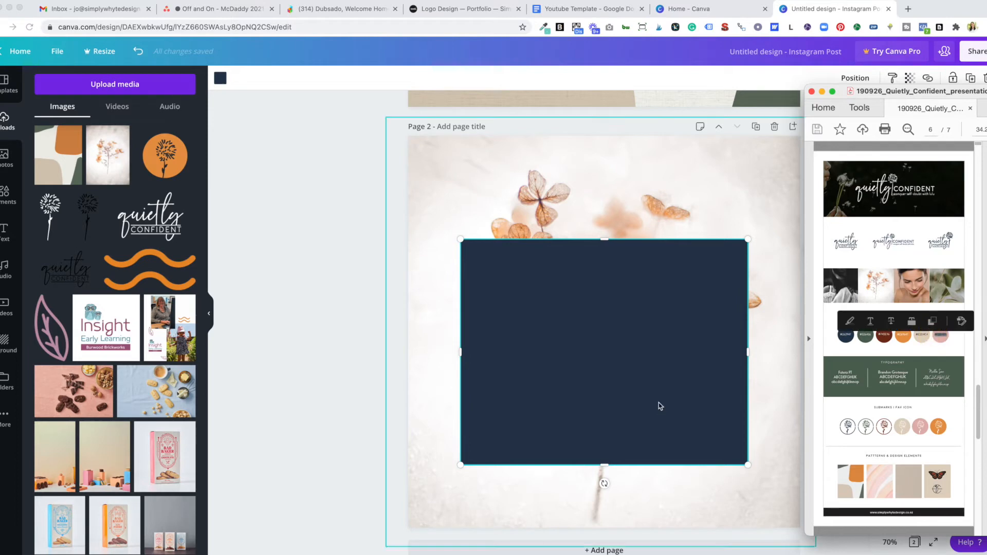
click(220, 78)
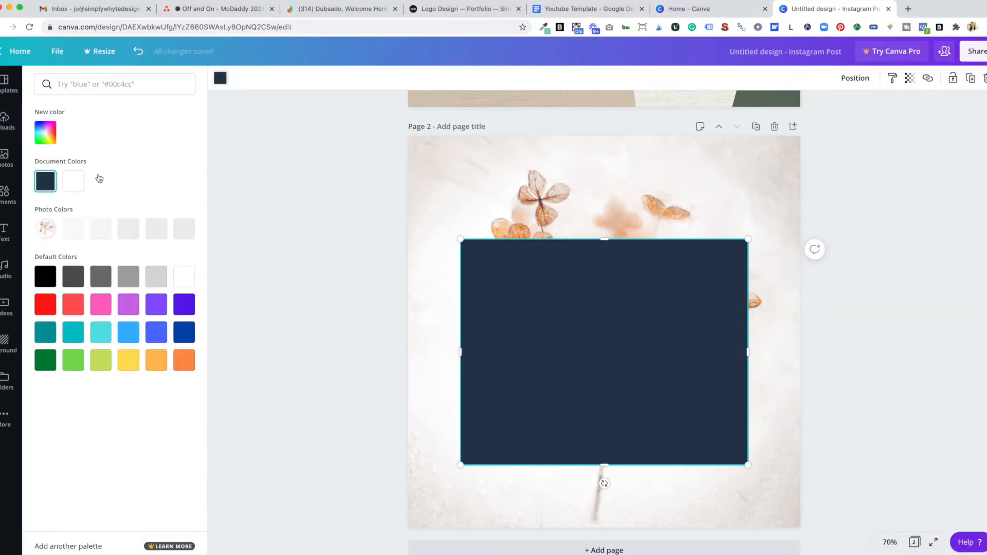
click(91, 86)
text(#e0b4b1)
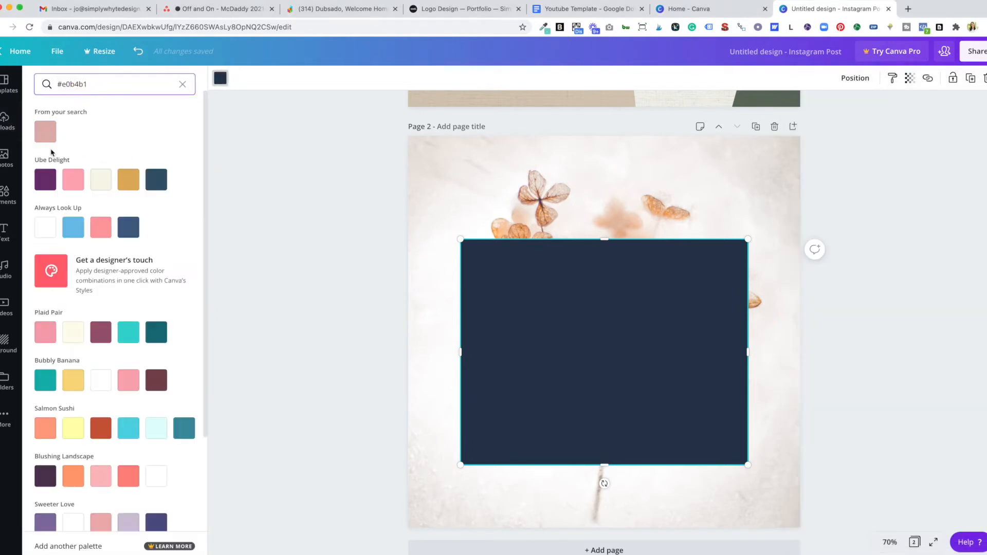
click(45, 136)
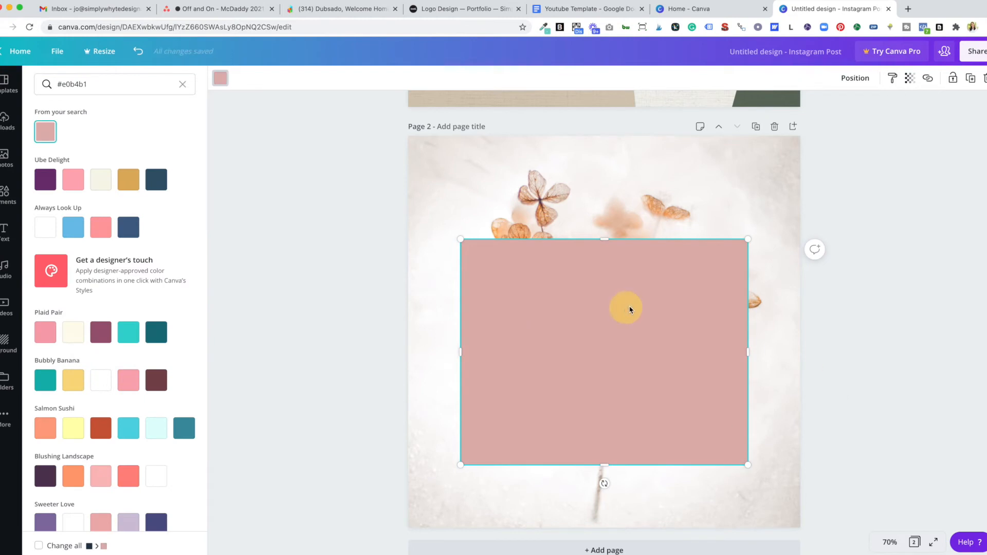
click(911, 78)
drag(874, 110, 851, 109)
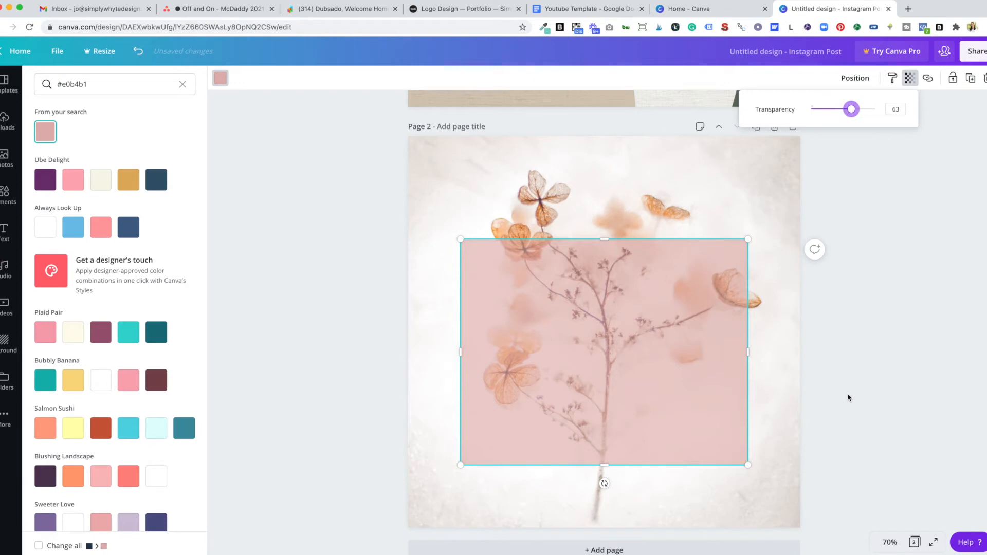
Resize the pink rectangle to about 767 by 932, extending it upwards and just past the page's lower edge.
click(701, 363)
drag(604, 239, 602, 196)
drag(604, 466, 609, 535)
drag(460, 365, 469, 364)
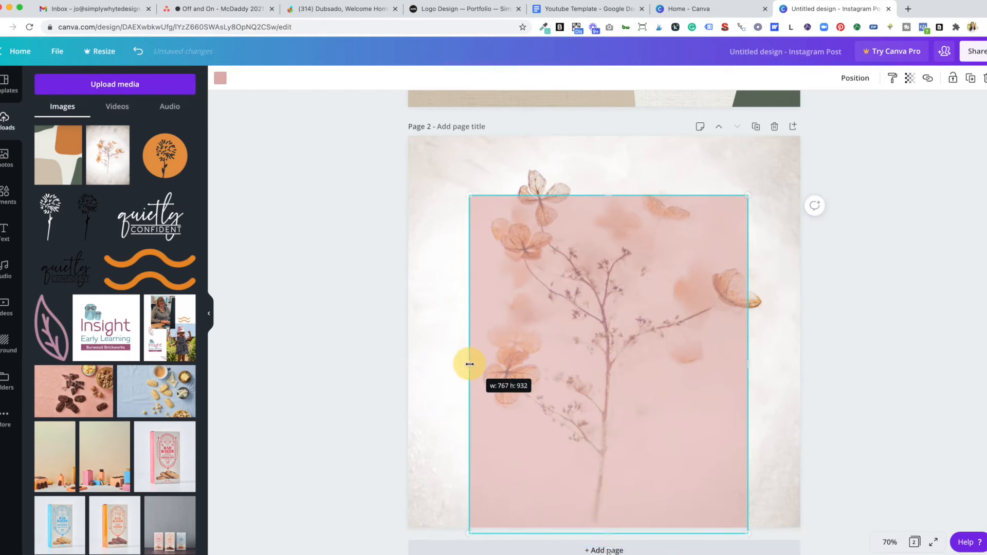
click(846, 390)
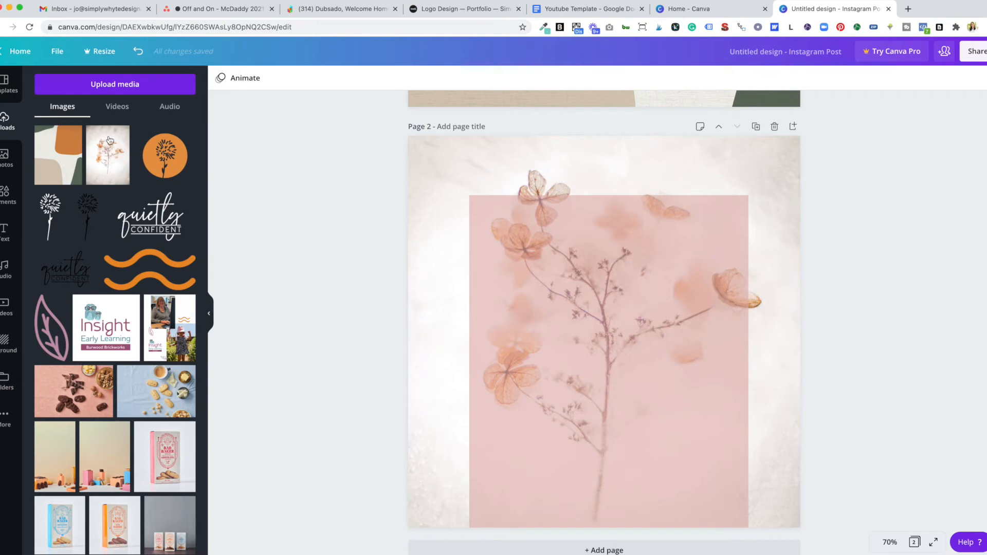
Add the "love, peace, and joy" text combination to page 2 and scale it down to fit inside the pink rectangle.
click(6, 231)
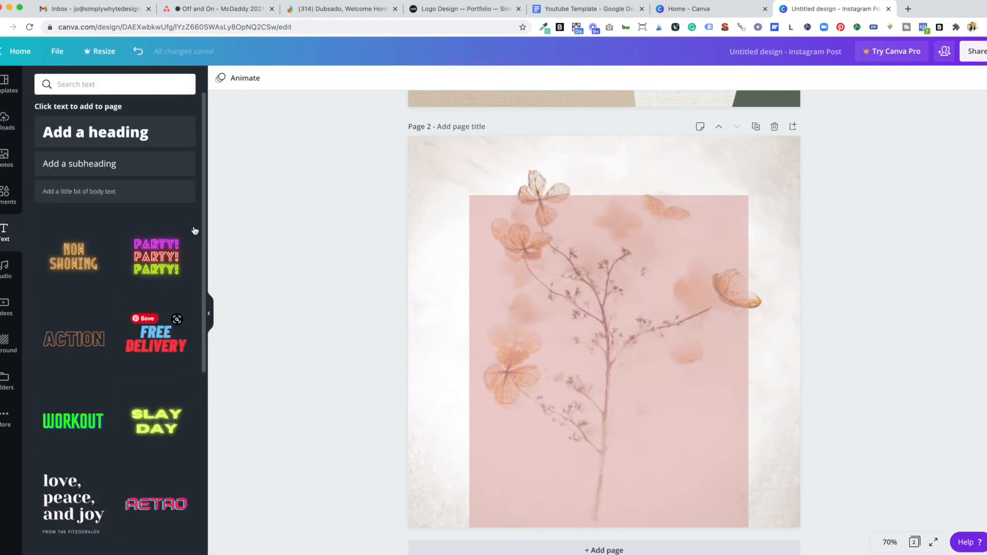
drag(128, 519, 520, 206)
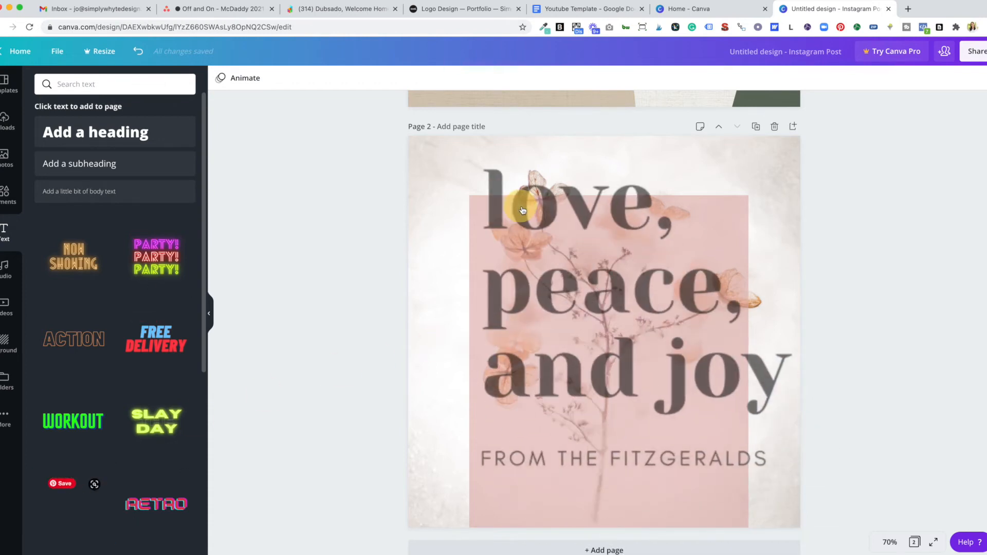
key(Delete)
key(ctrl+z)
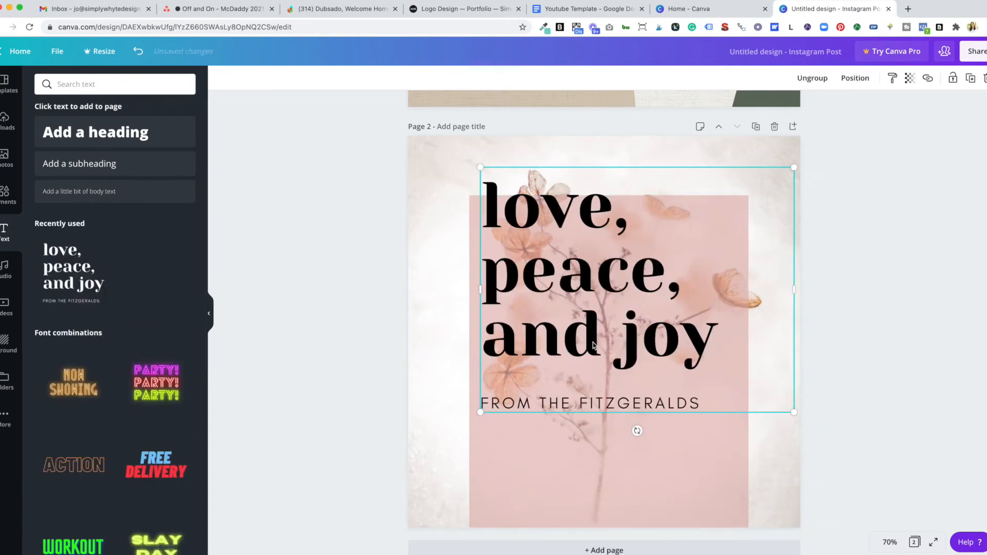
drag(792, 169, 715, 211)
mouse_move(572, 300)
mouse_down()
mouse_move(578, 369)
mouse_move(580, 286)
mouse_up()
Make the pink rectangle more opaque so the text stands out from the flowers behind it.
click(733, 198)
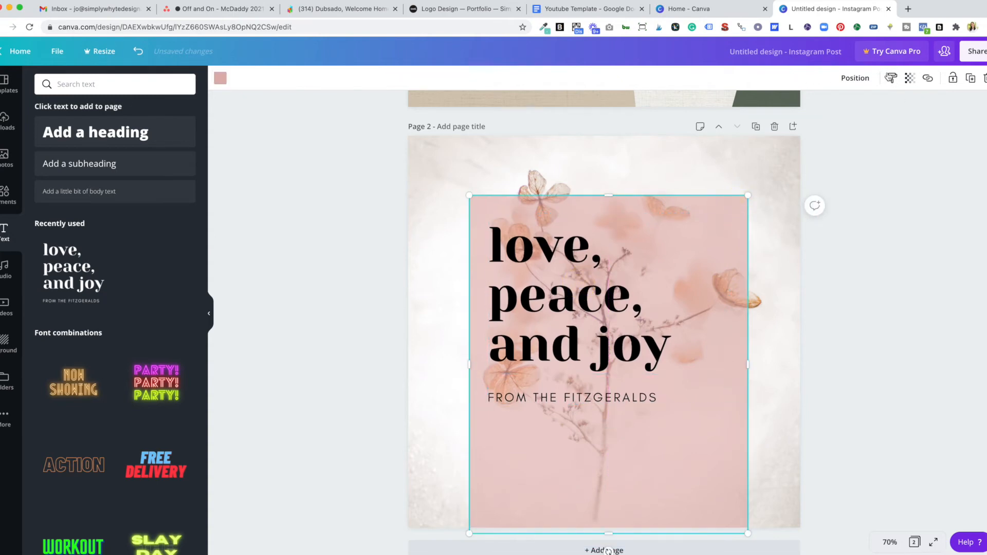
click(910, 78)
drag(851, 111, 867, 111)
click(876, 292)
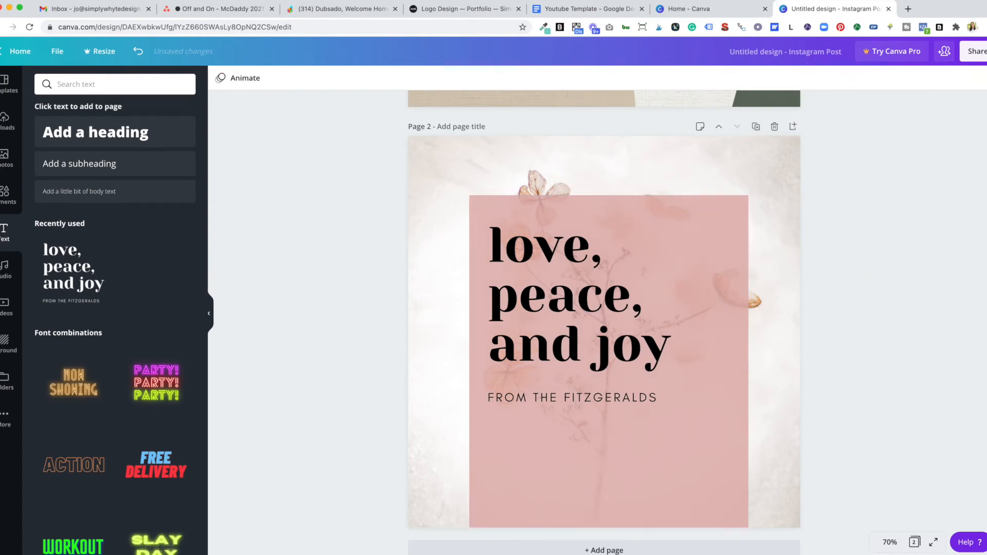
Check the brand board's colours and recolour the "love, peace, and joy" headline with the document's navy.
key(super+Tab)
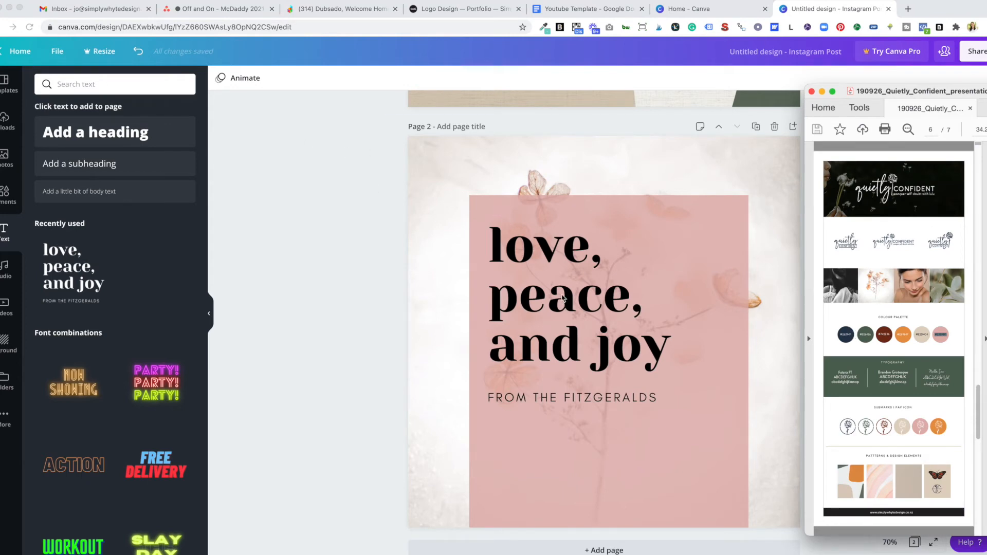
key(super+Tab)
click(554, 244)
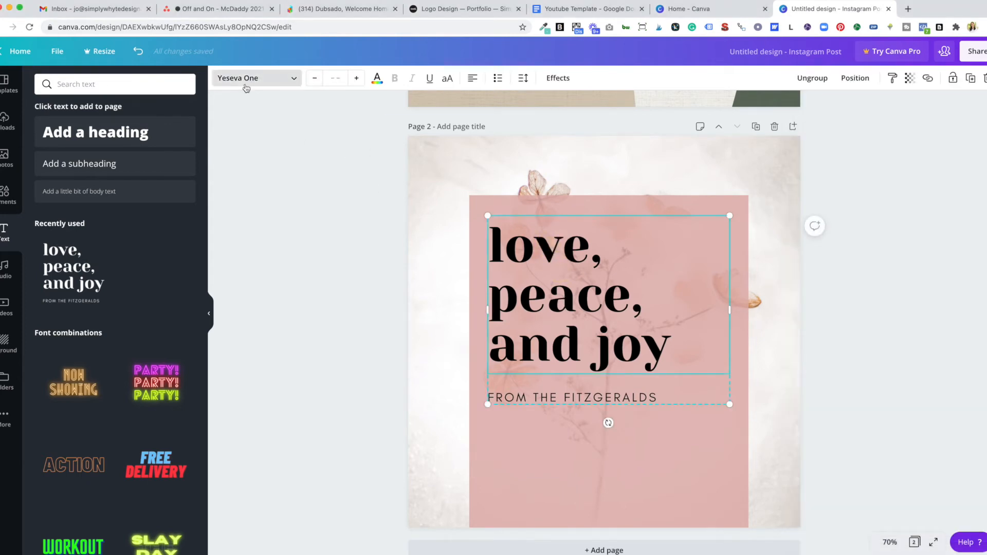
click(377, 80)
click(69, 183)
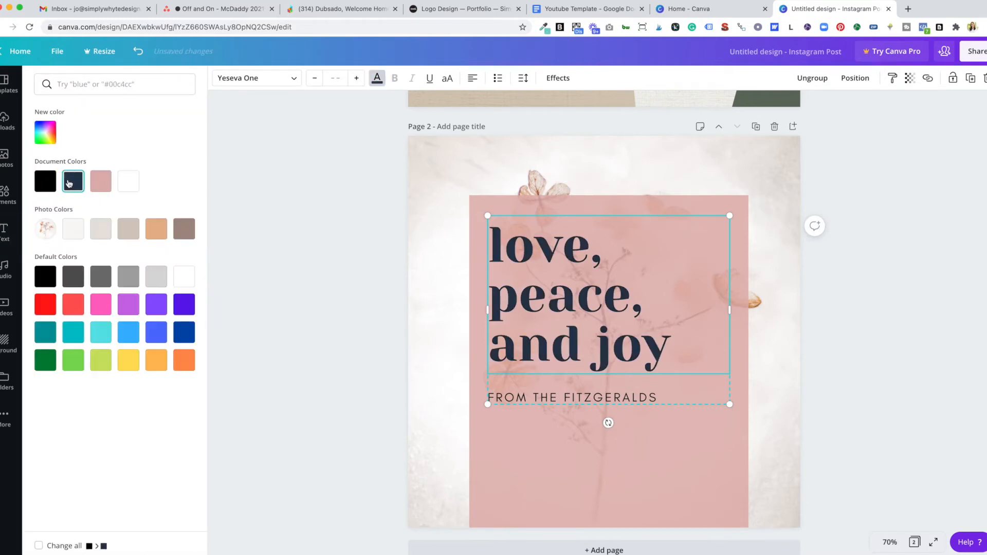
Recolour the "FROM THE FITZGERALDS" line with the document's navy.
click(592, 401)
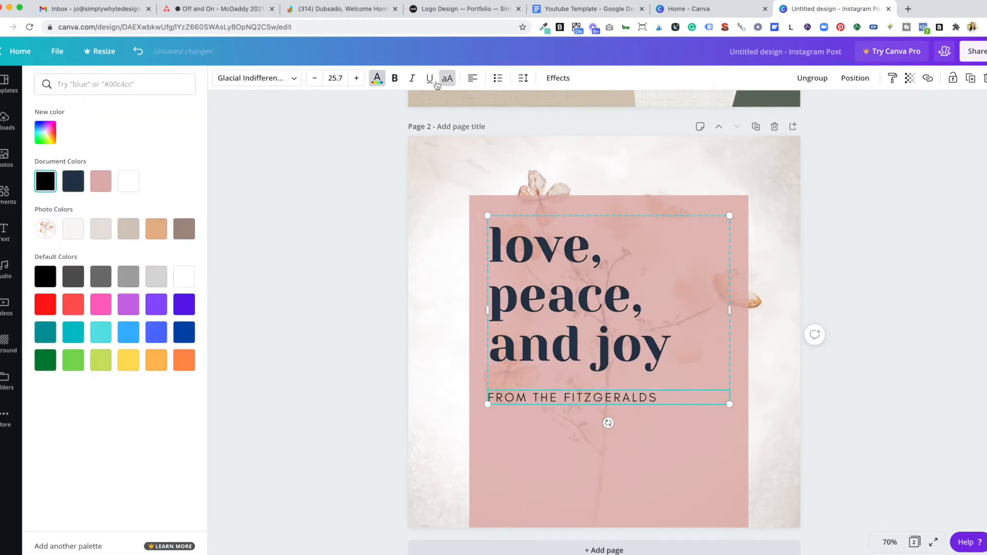
click(377, 78)
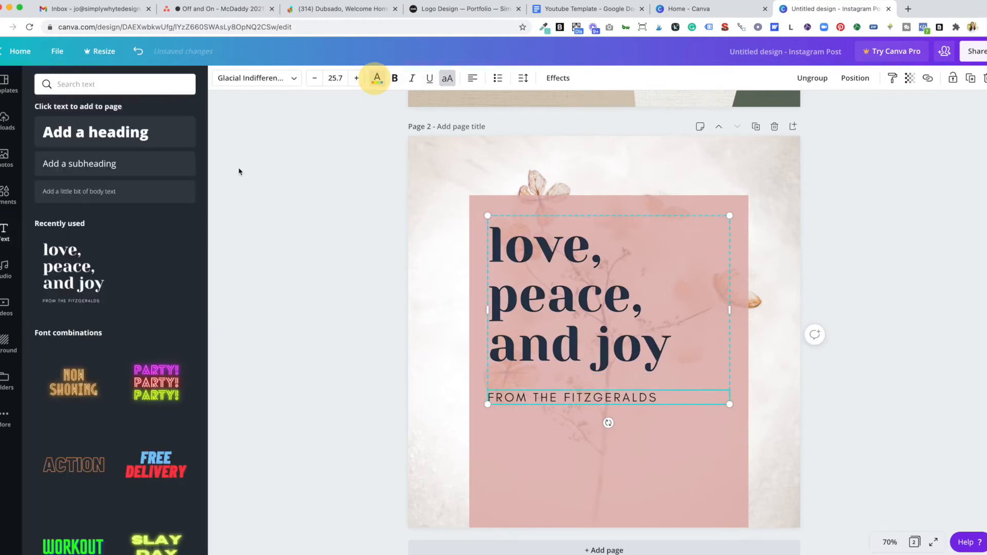
click(377, 78)
click(76, 183)
click(338, 293)
Check the brand board's typography and search the fonts for "futura" for the headline.
key(super+Tab)
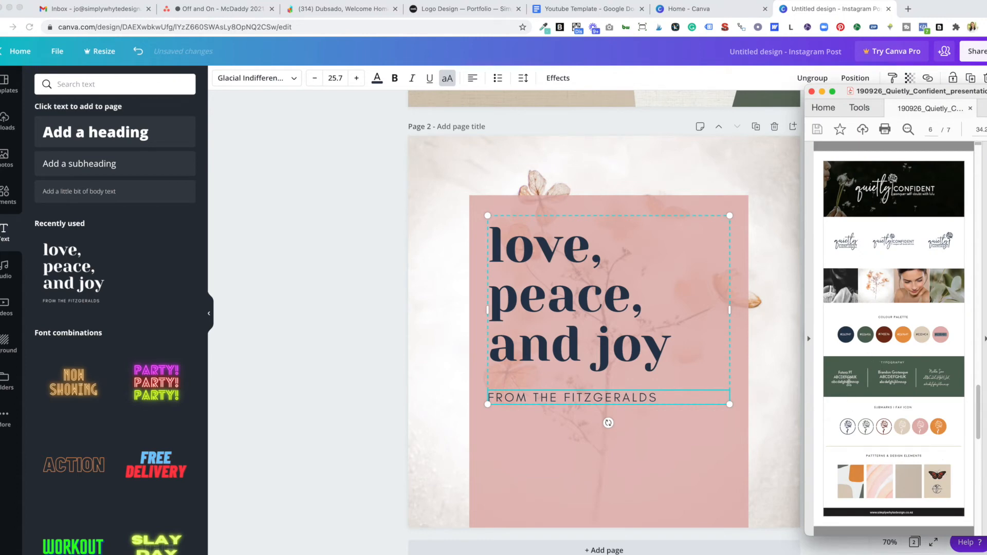
click(392, 319)
click(627, 308)
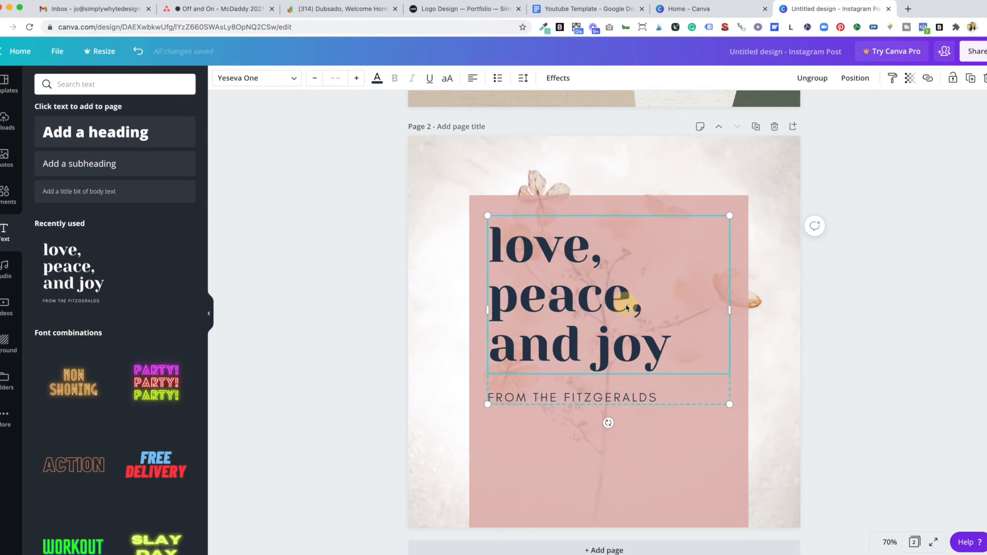
click(273, 79)
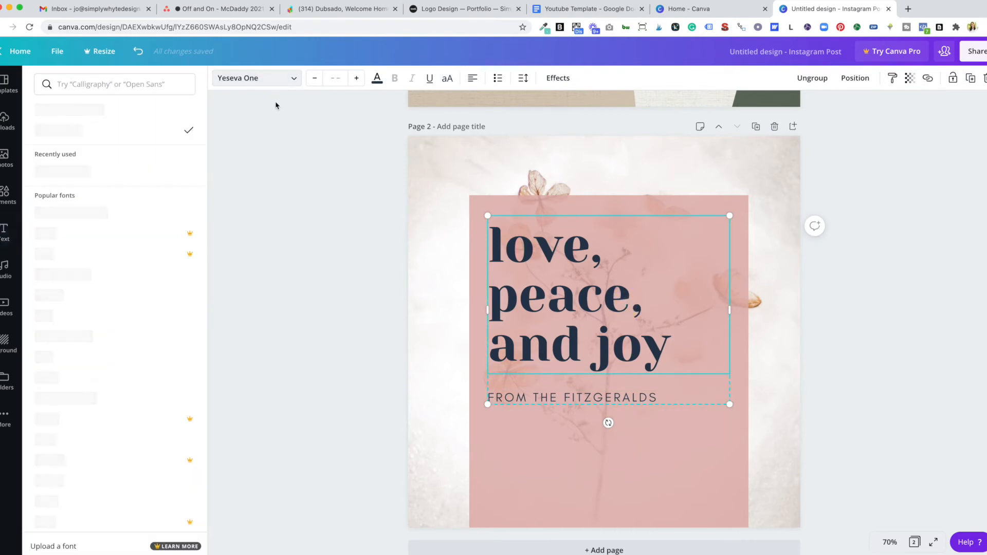
click(117, 85)
text(fut)
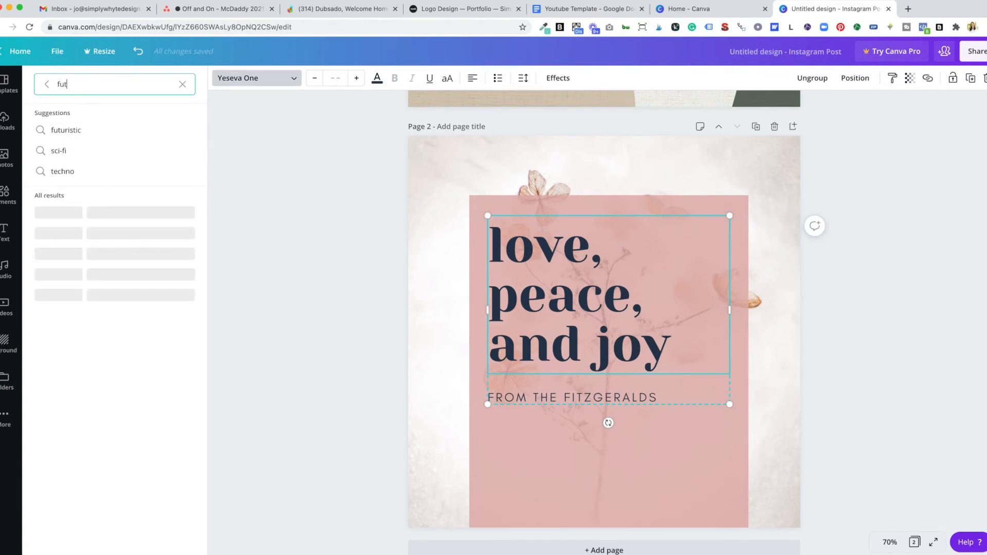
text(ura)
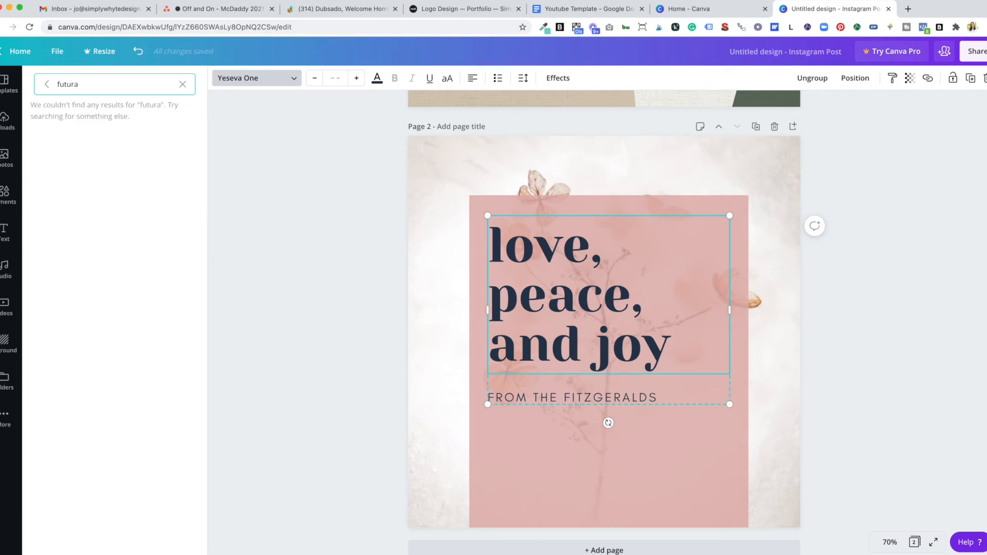
Clear the "futura" font search and set the "love, peace, and joy" headline in Josefin Sans Regular.
drag(90, 86, 46, 81)
key(BackSpace)
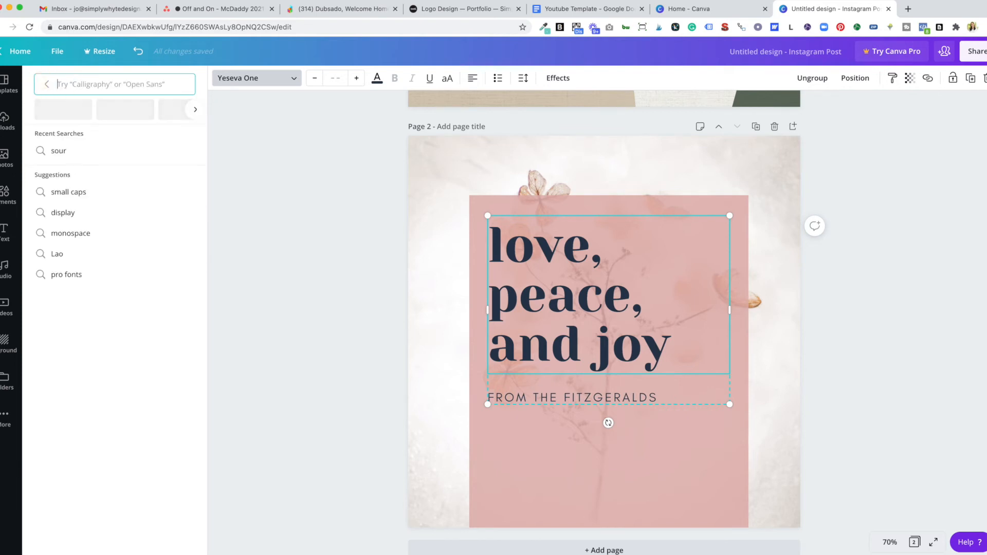
click(287, 82)
click(290, 83)
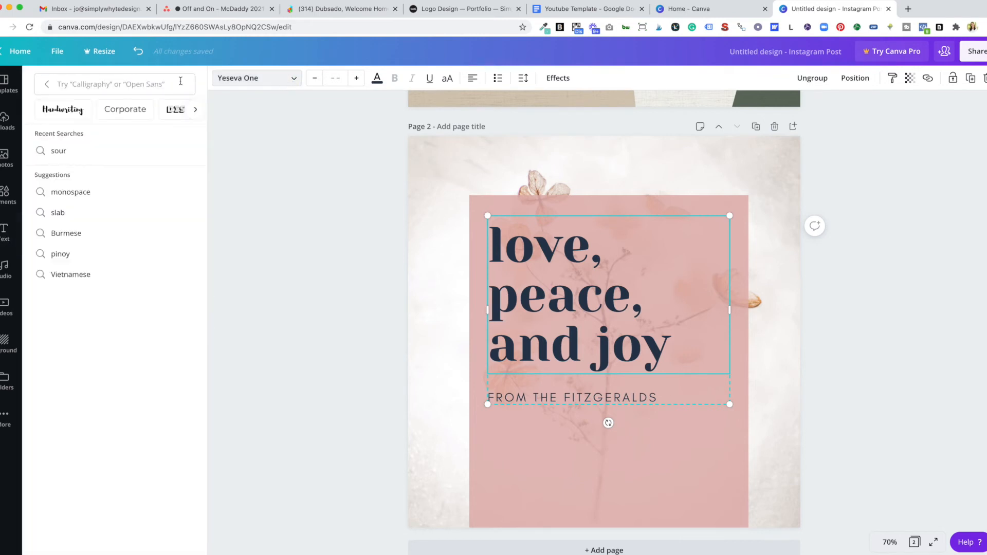
click(49, 87)
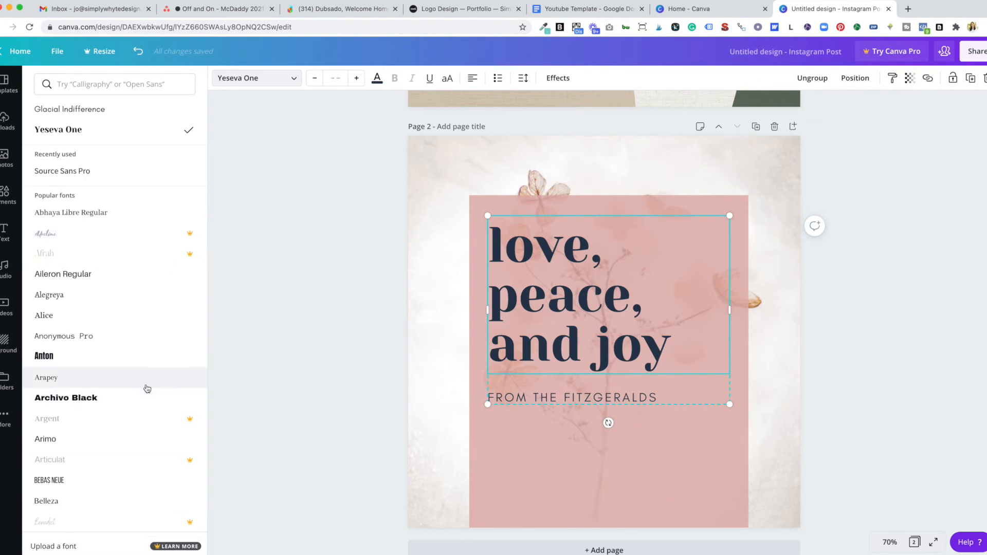
scroll(147, 388, down, 5)
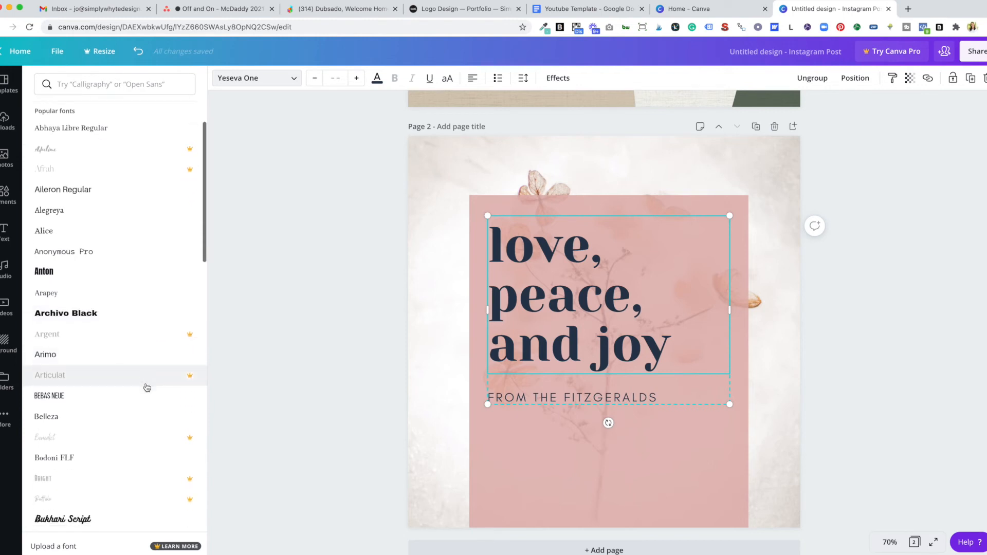
scroll(147, 387, down, 6)
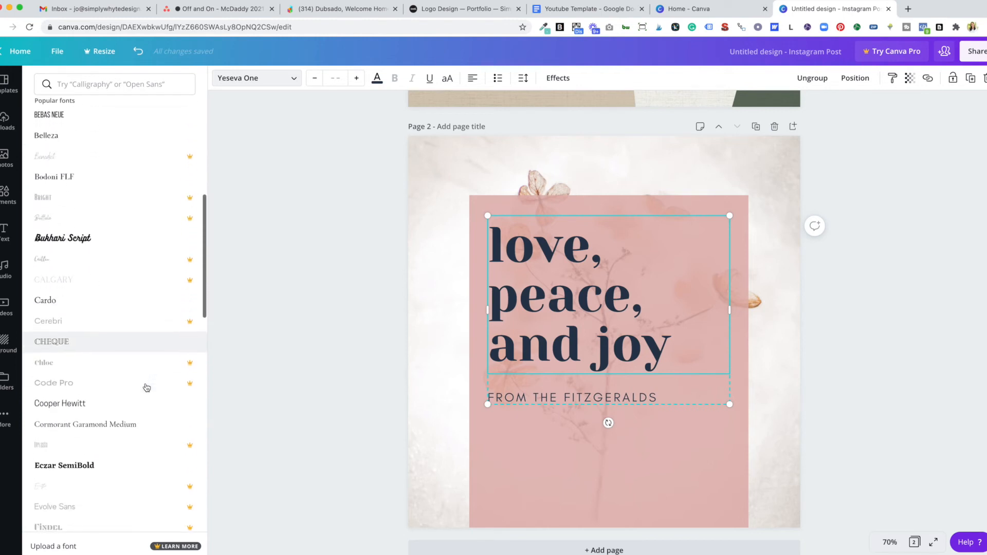
scroll(147, 387, down, 5)
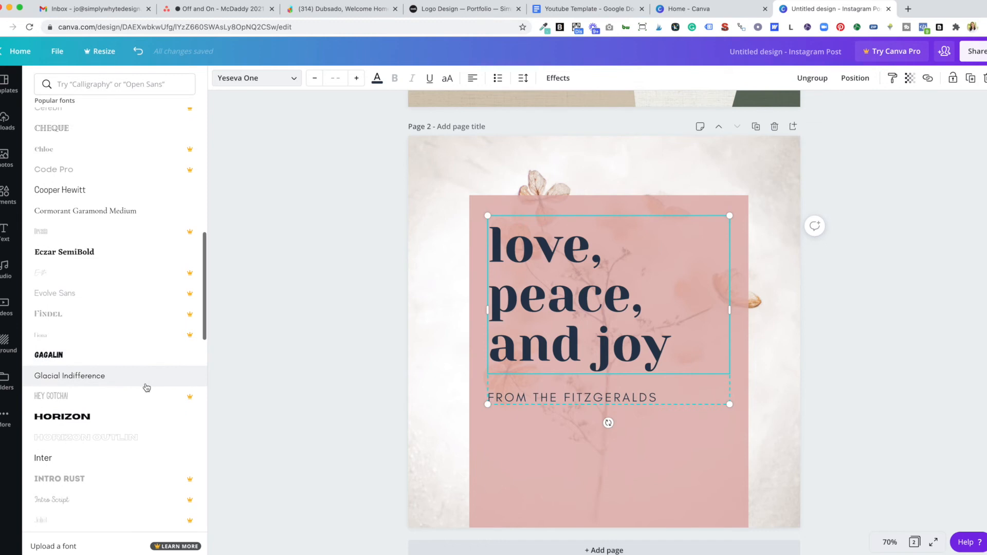
scroll(146, 387, down, 1)
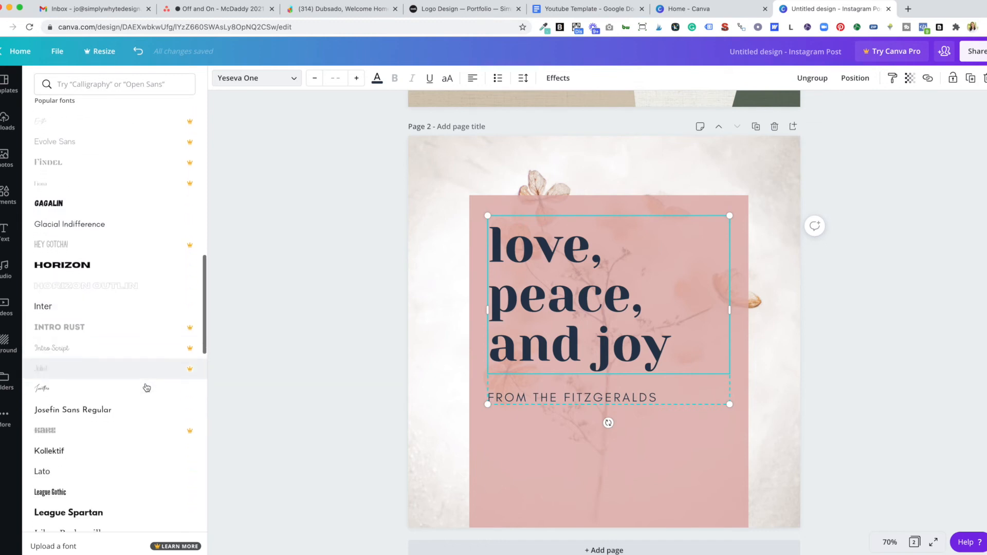
scroll(122, 415, down, 1)
click(116, 407)
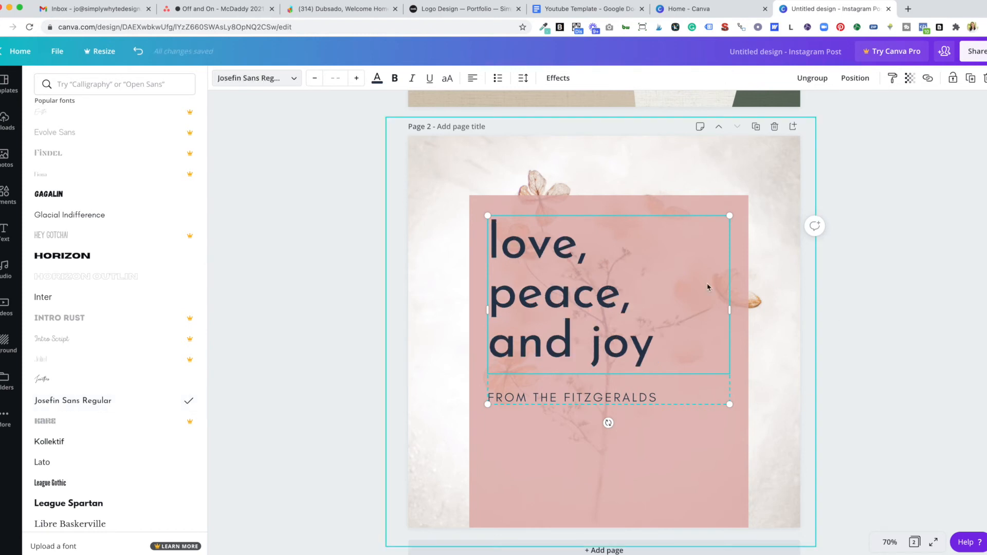
click(851, 377)
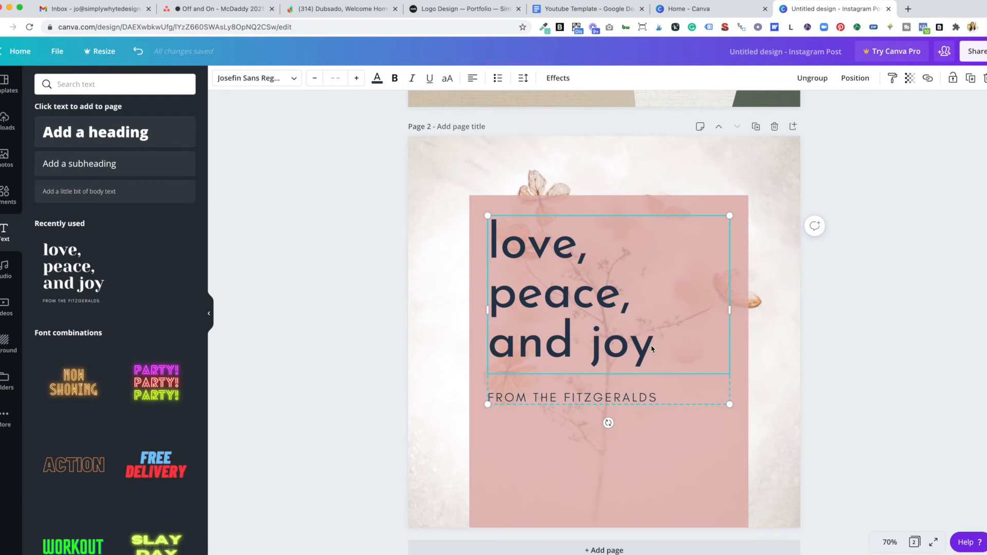
click(846, 376)
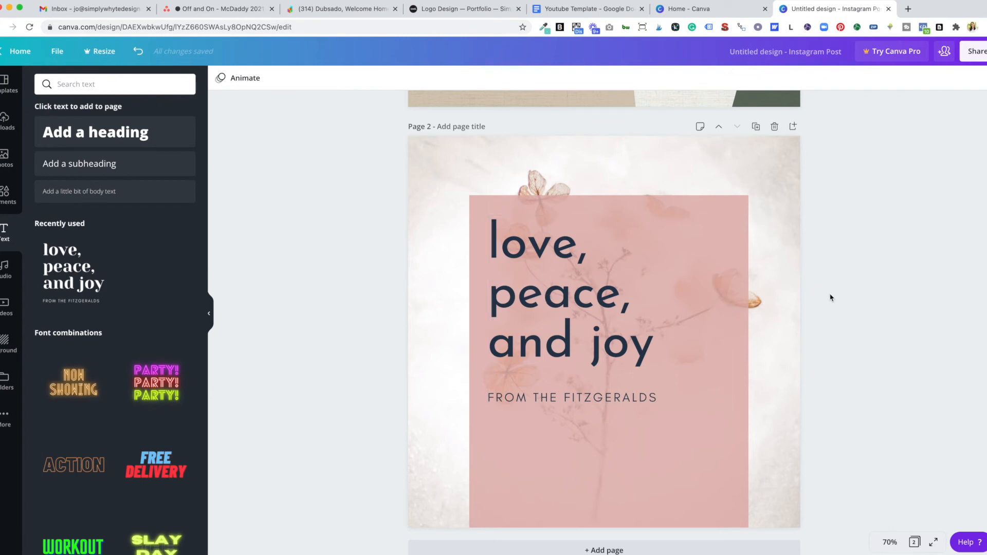
Add a solid horizontal line below "FROM THE FITZGERALDS", aligned with the start of the text.
click(8, 194)
drag(55, 315, 523, 456)
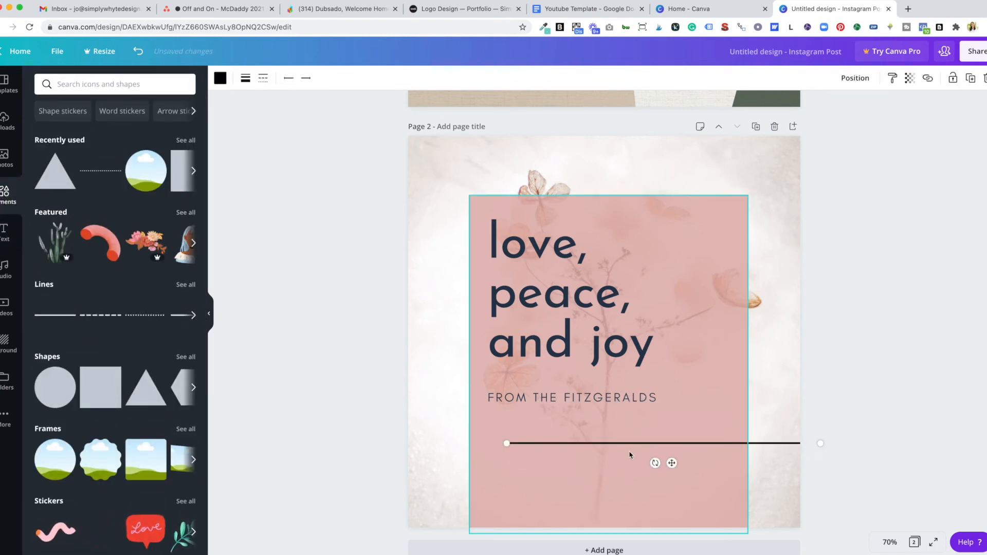
drag(701, 446, 630, 447)
drag(435, 445, 530, 446)
drag(635, 448, 589, 427)
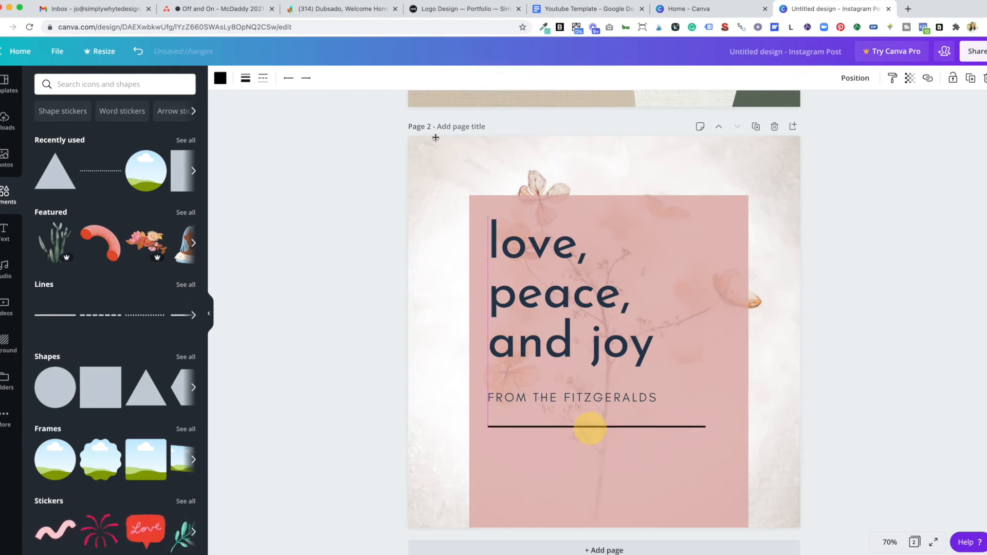
Recolour the line below the text with the document's navy.
click(220, 78)
click(73, 181)
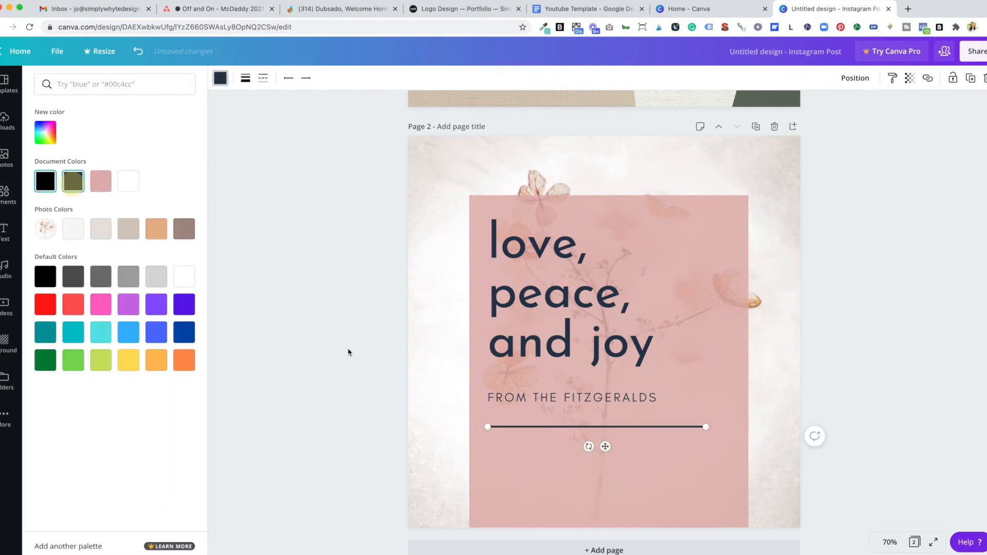
key(Escape)
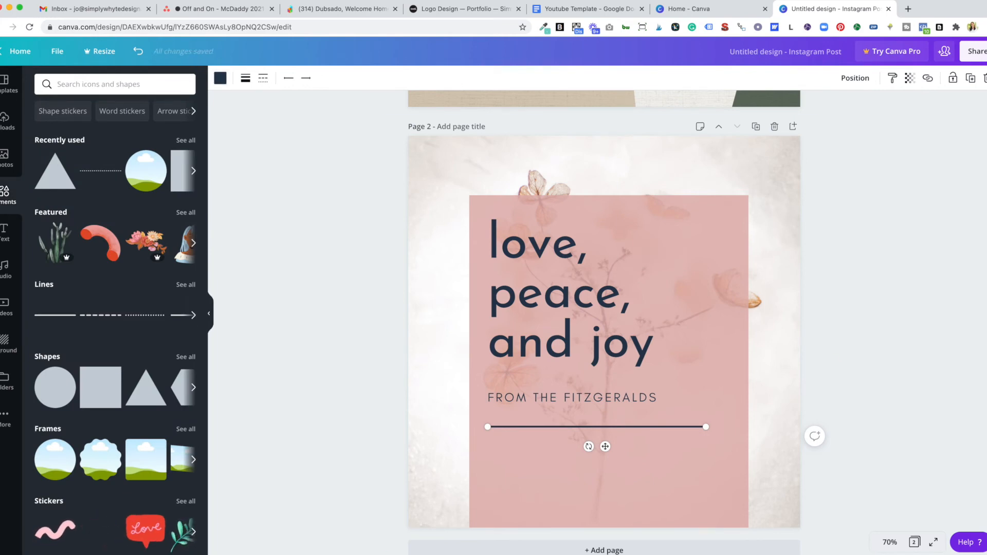
Check the brand board, add the uploaded white flower icon, and shrink it into page 2's lower-right corner over the pink rectangle's edge.
key(super+Tab)
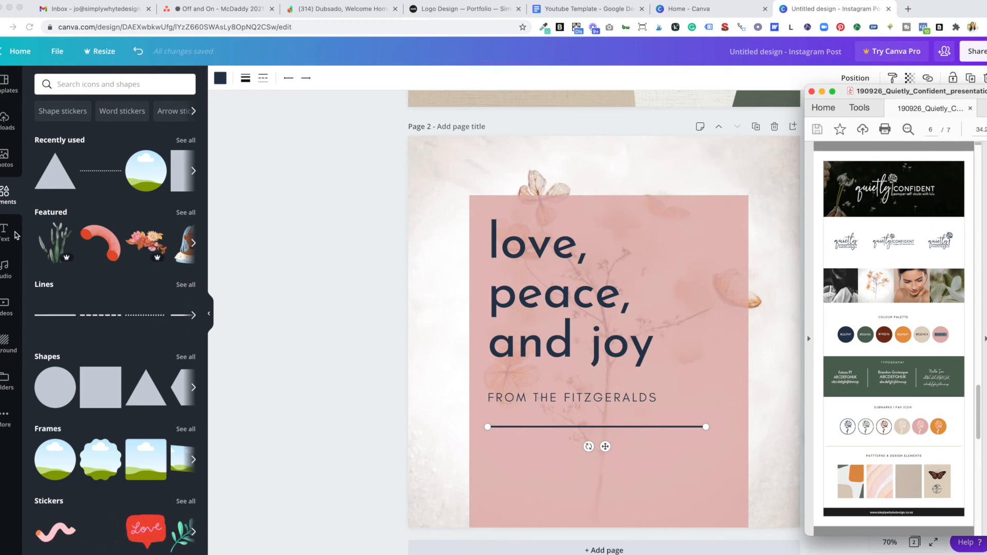
click(8, 200)
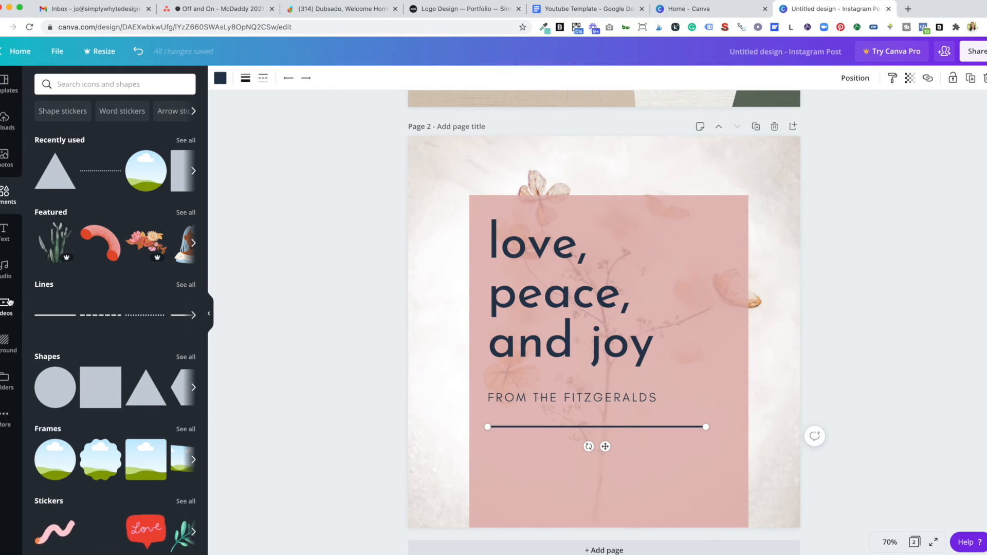
click(6, 121)
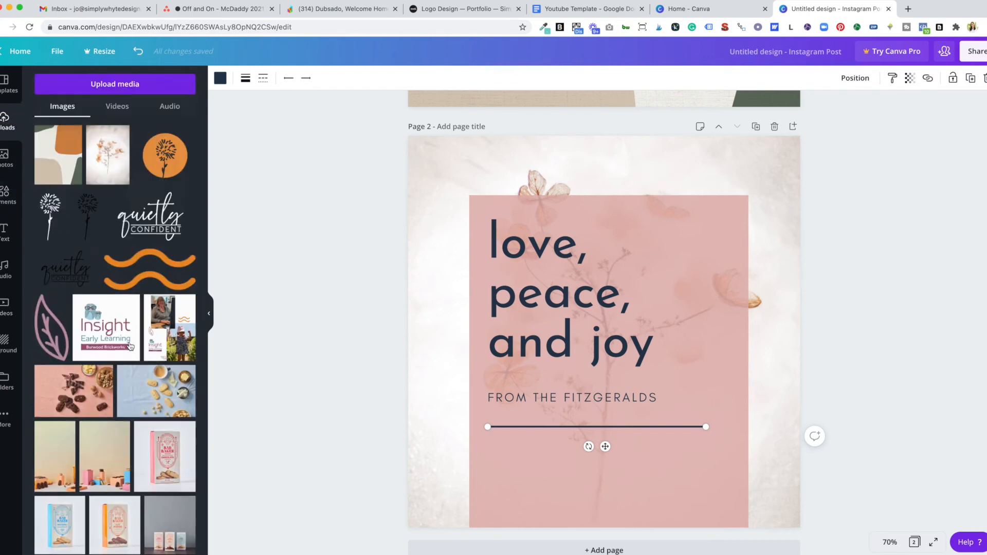
drag(50, 211, 684, 315)
drag(801, 298, 772, 363)
mouse_move(728, 418)
mouse_down()
mouse_move(754, 410)
mouse_move(742, 412)
mouse_up()
key(shift+Right)
key(shift+Right)
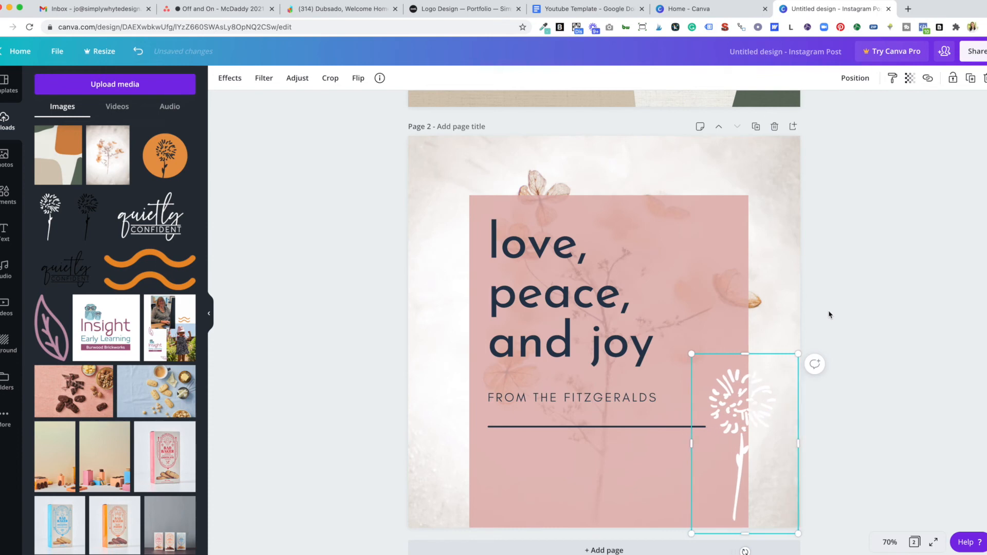
Shorten the navy line to a length of about 198, keeping its left end aligned with the text.
click(631, 427)
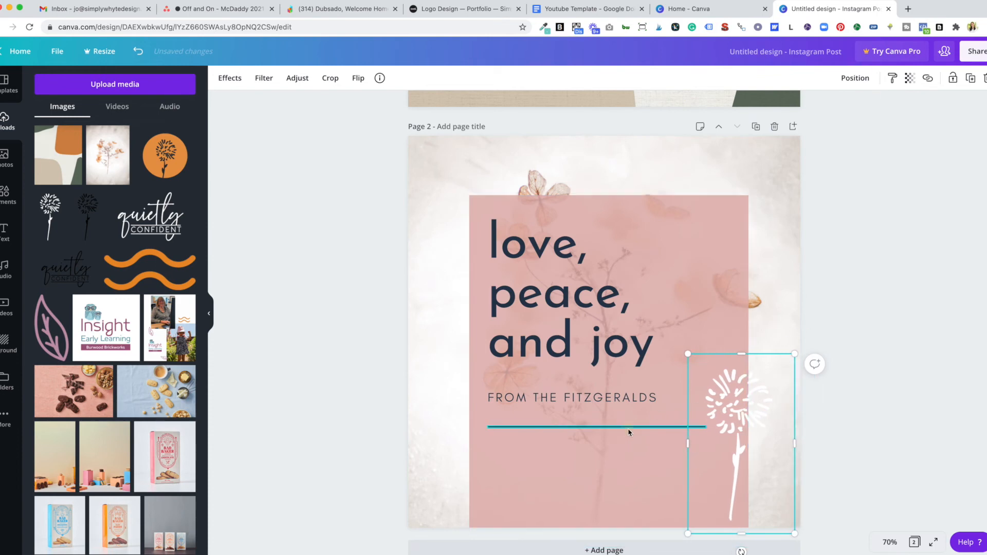
key(ctrl+z)
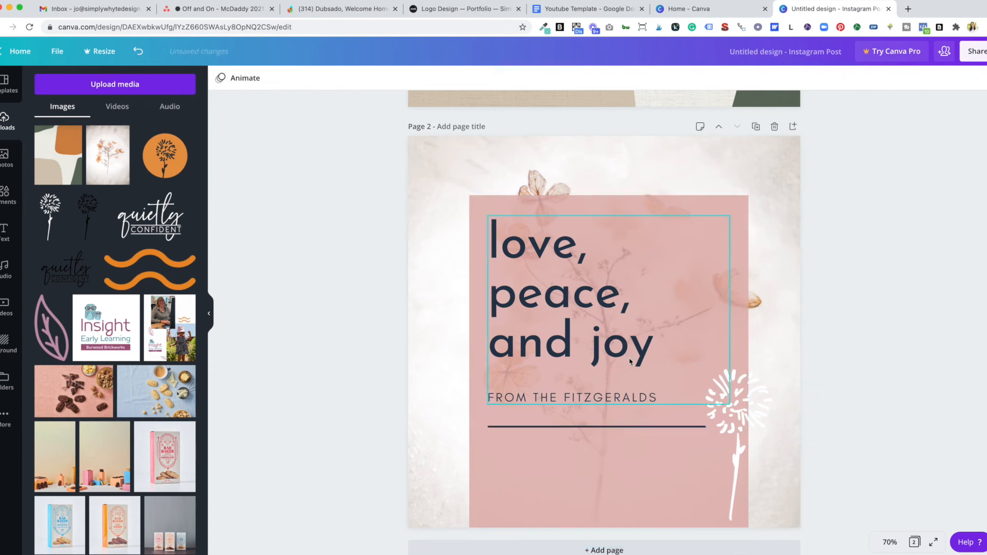
click(686, 427)
click(669, 426)
drag(703, 428, 559, 428)
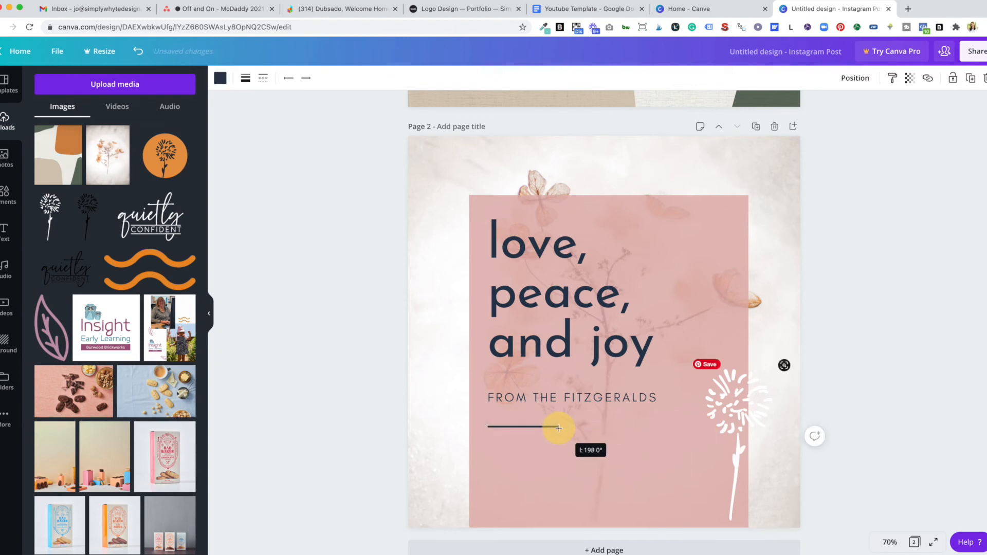
Move the white flower fully onto the pink rectangle, with its stem meeting the page's bottom edge.
click(719, 417)
drag(712, 432, 696, 443)
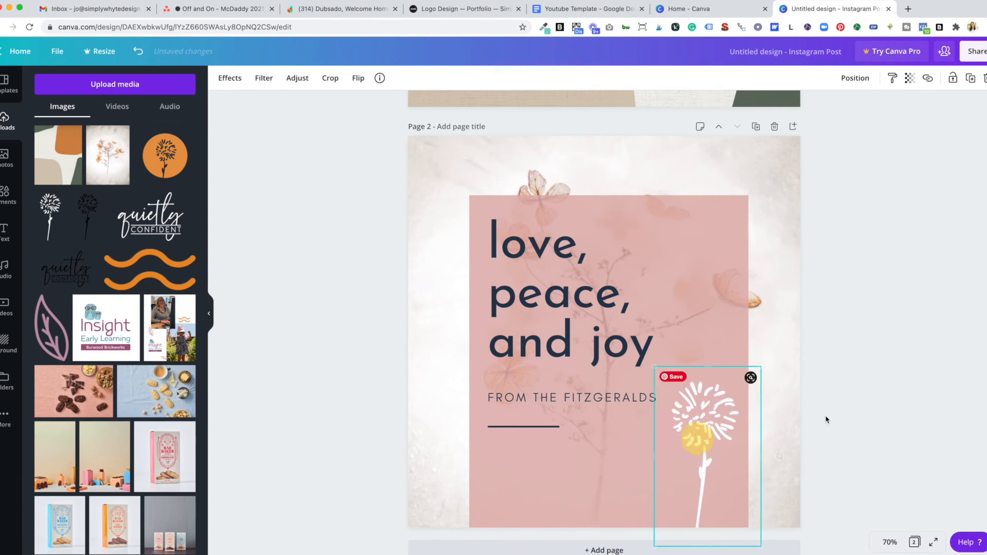
click(855, 393)
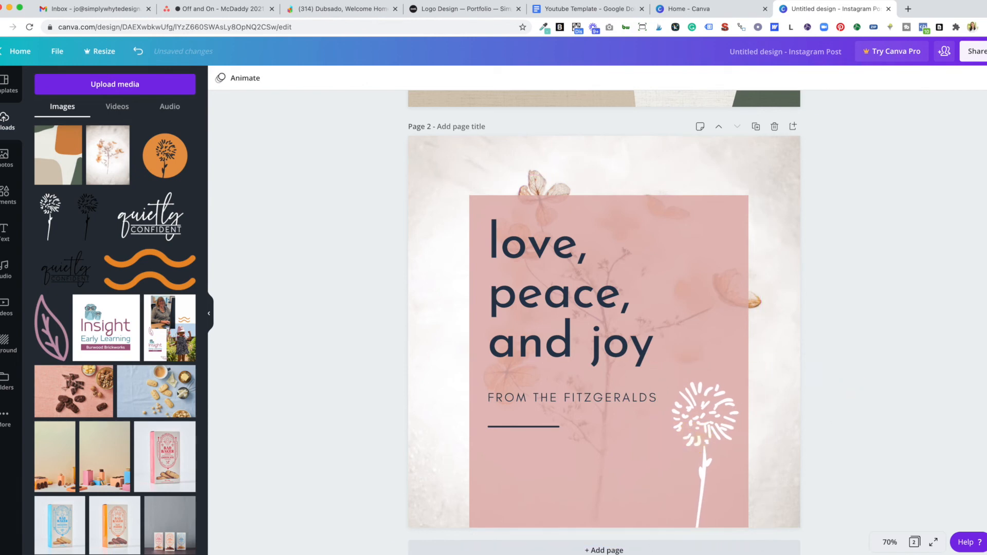
Compare both post pages with the Quietly Confident brand board.
click(983, 147)
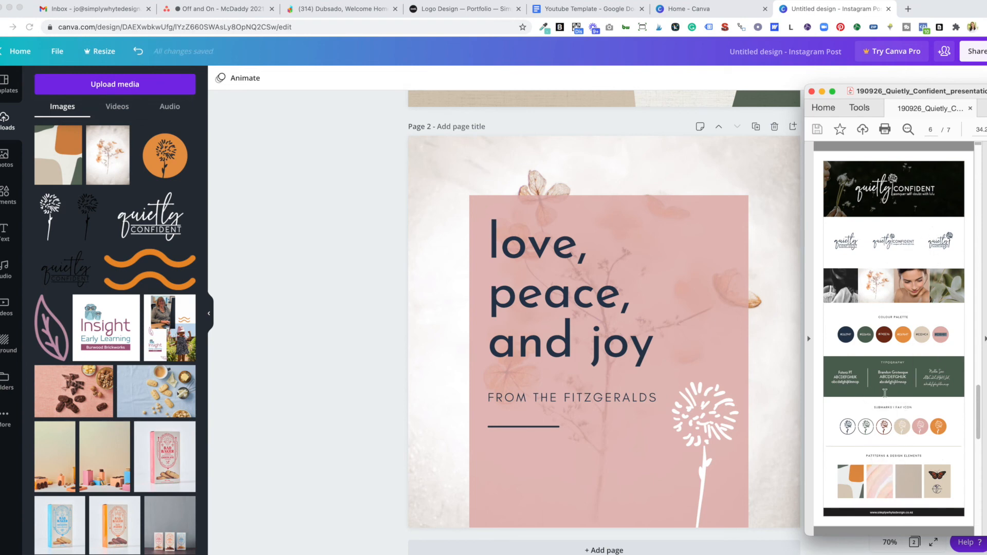
scroll(690, 339, up, 10)
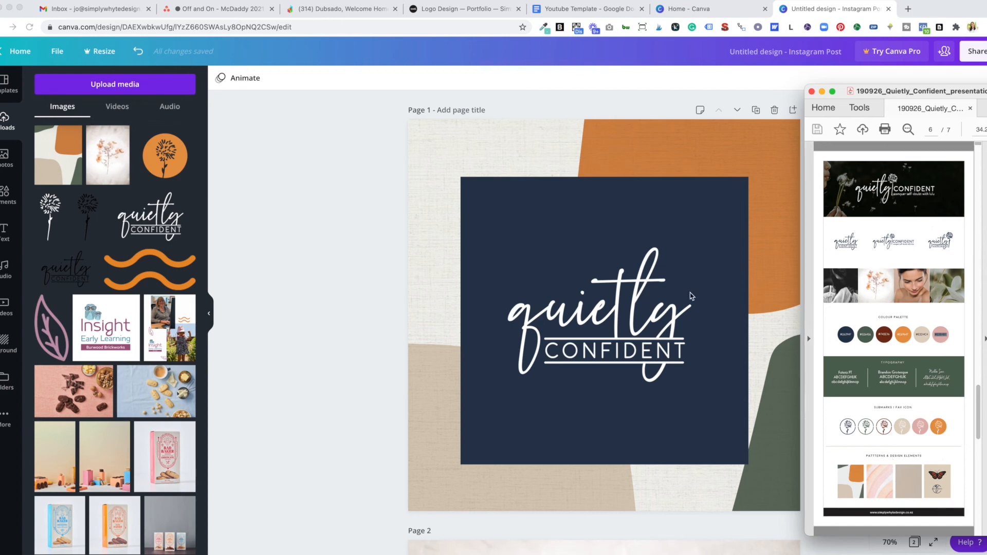
scroll(690, 295, down, 10)
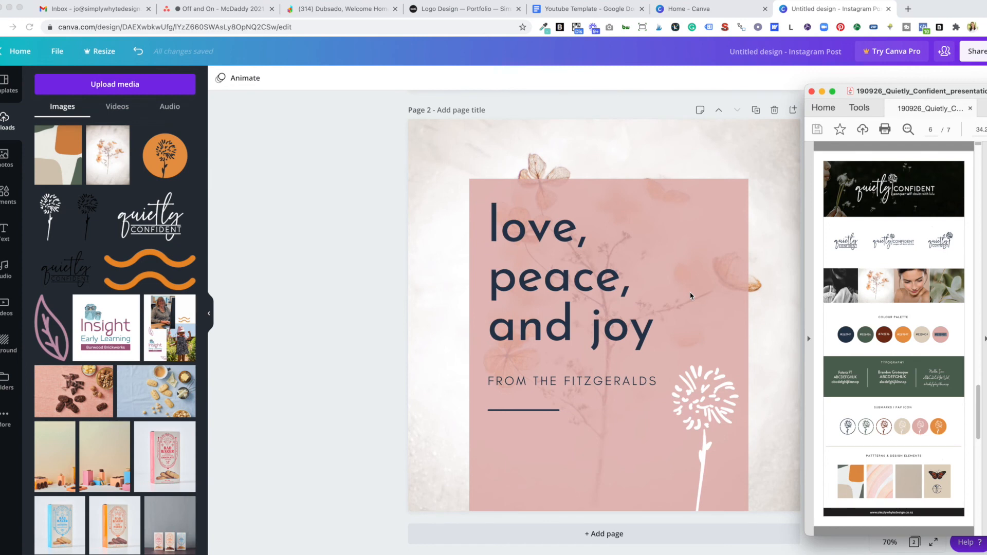
click(326, 185)
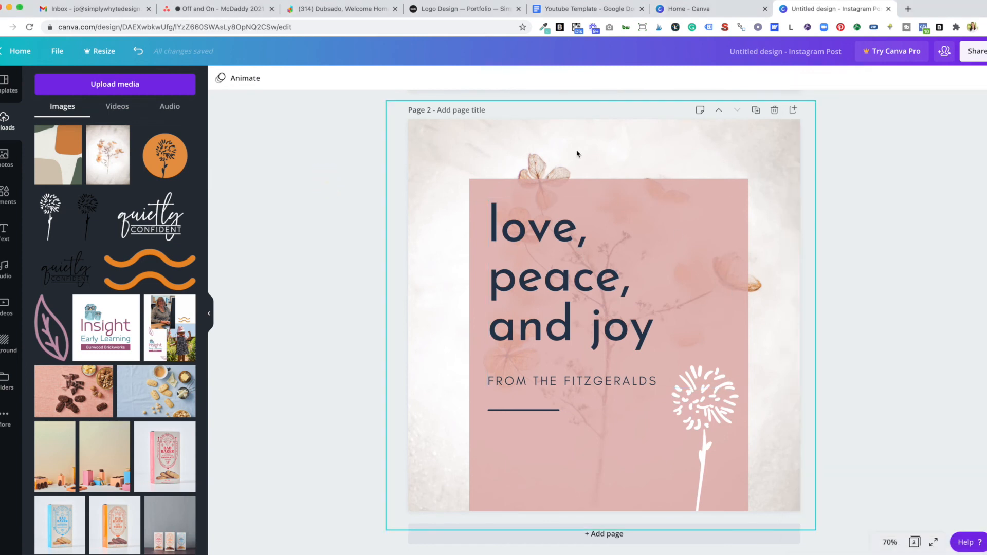
Download all pages of the design as PNG and dismiss the referral offer.
click(58, 52)
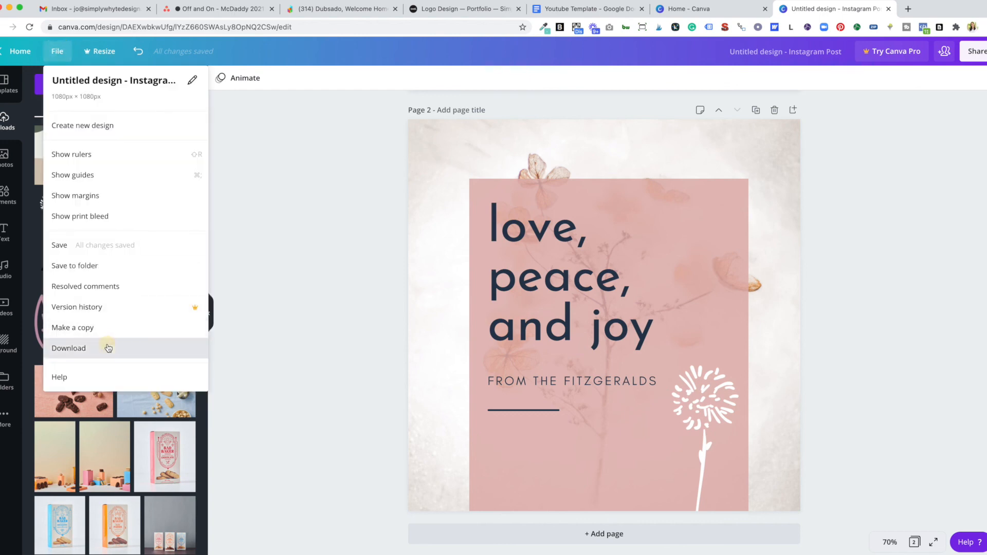
click(107, 348)
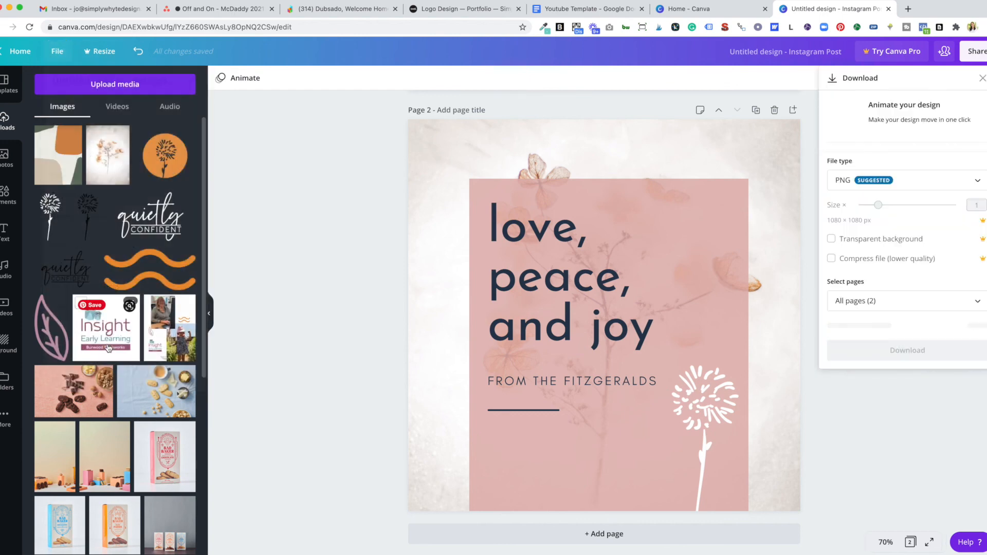
click(952, 190)
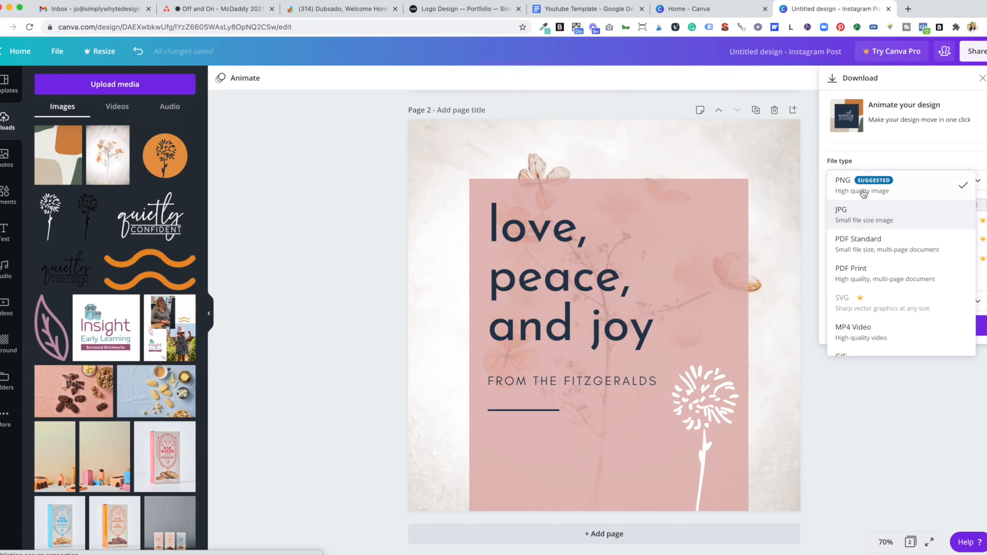
click(949, 185)
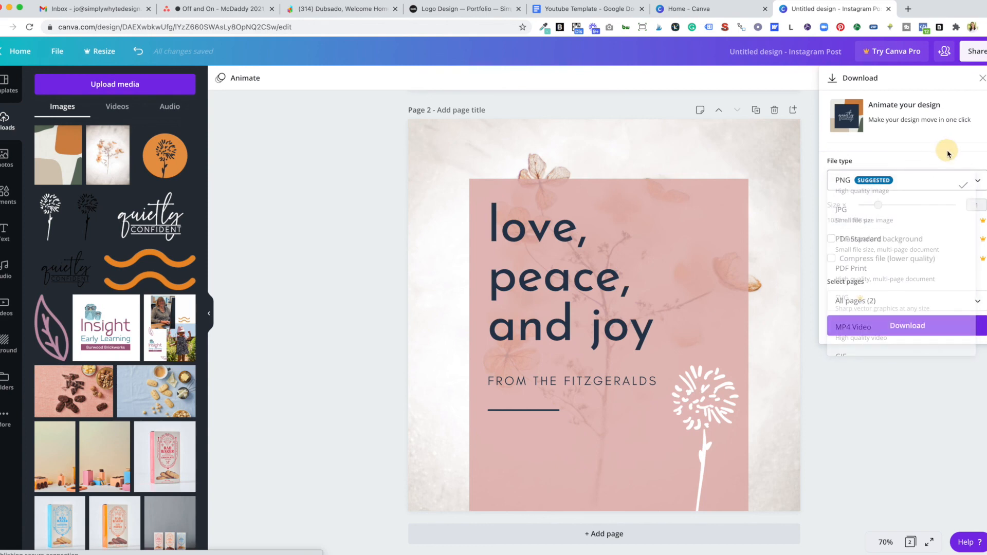
click(946, 327)
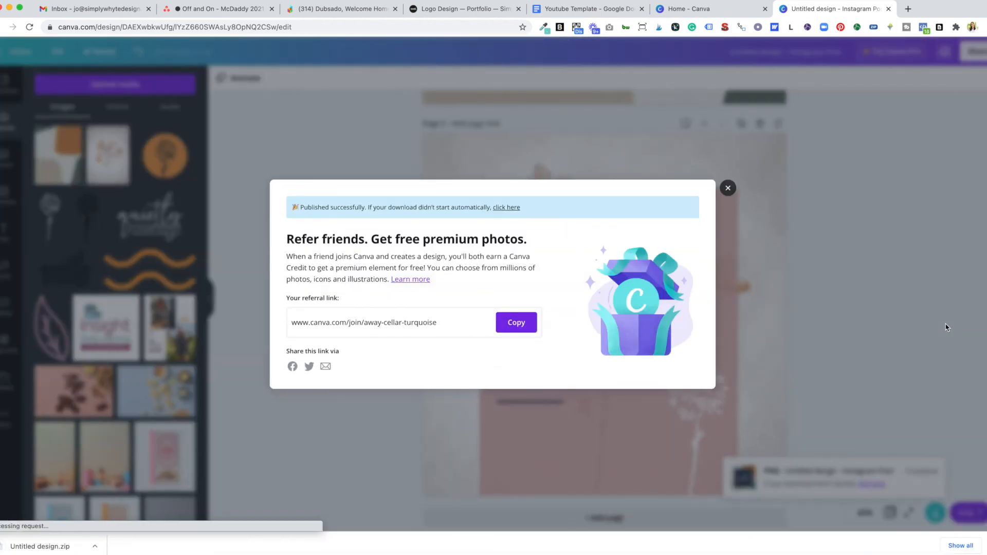
click(728, 188)
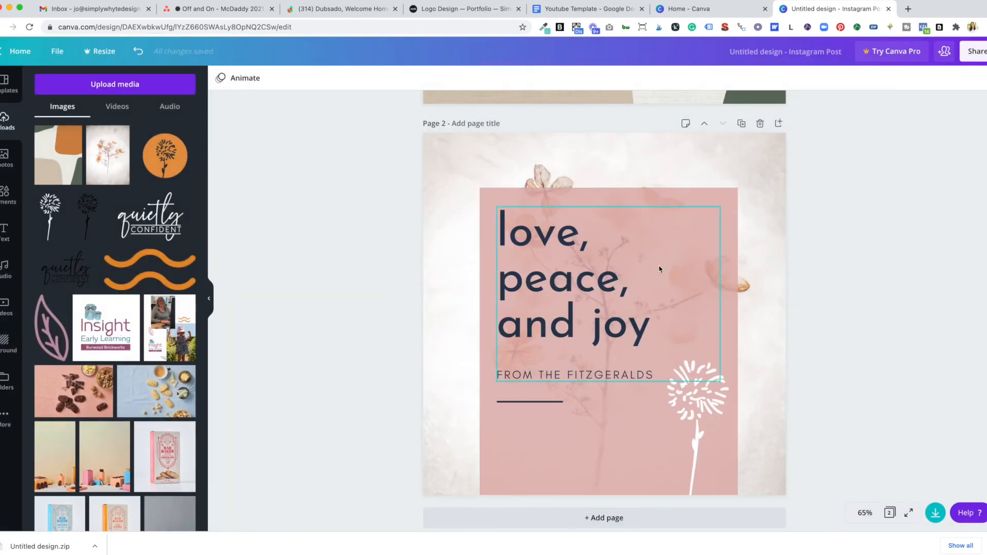
Review the finished posts from page 2 back to page 1 and bring the brand board up beside them.
scroll(808, 283, up, 1)
scroll(806, 282, up, 2)
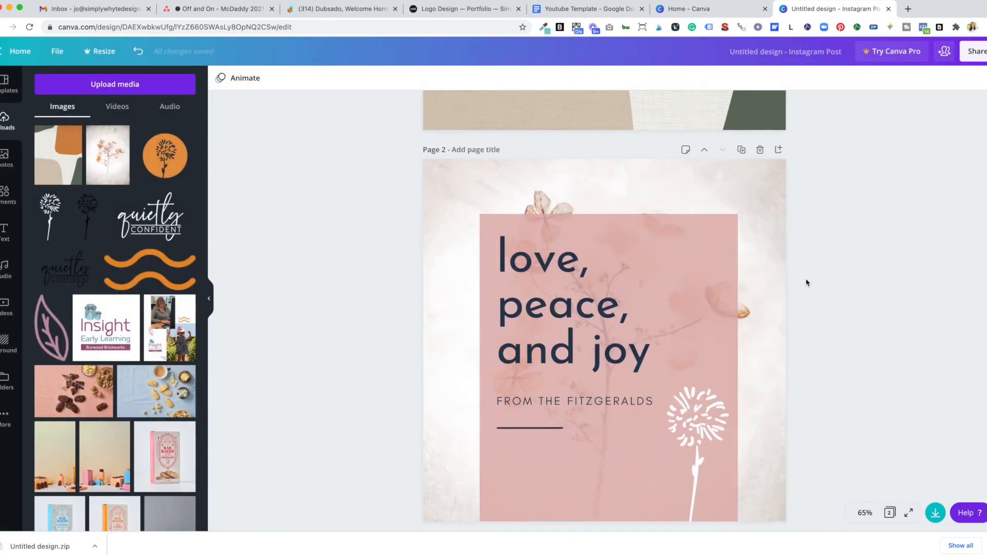
scroll(806, 283, up, 5)
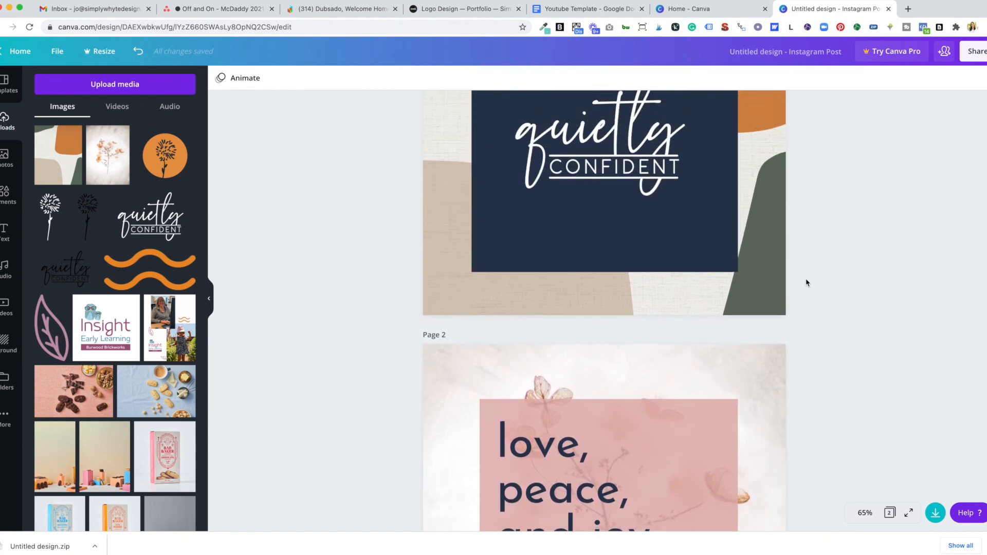
scroll(807, 283, up, 4)
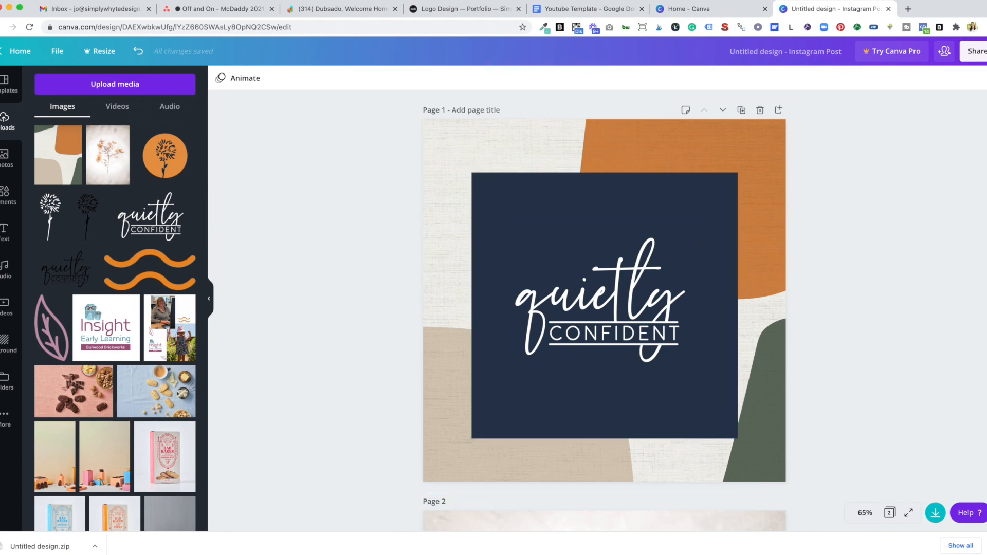
key(super+Tab)
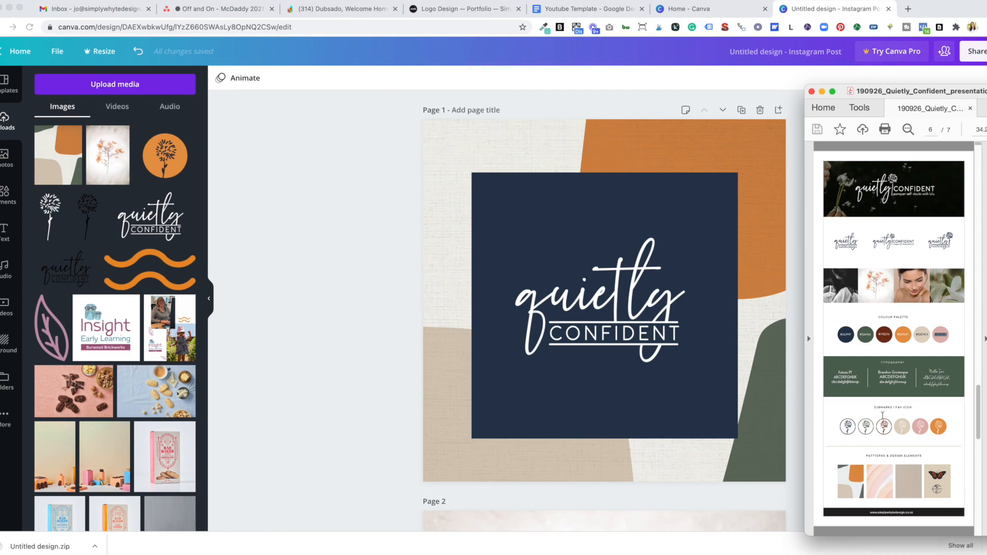